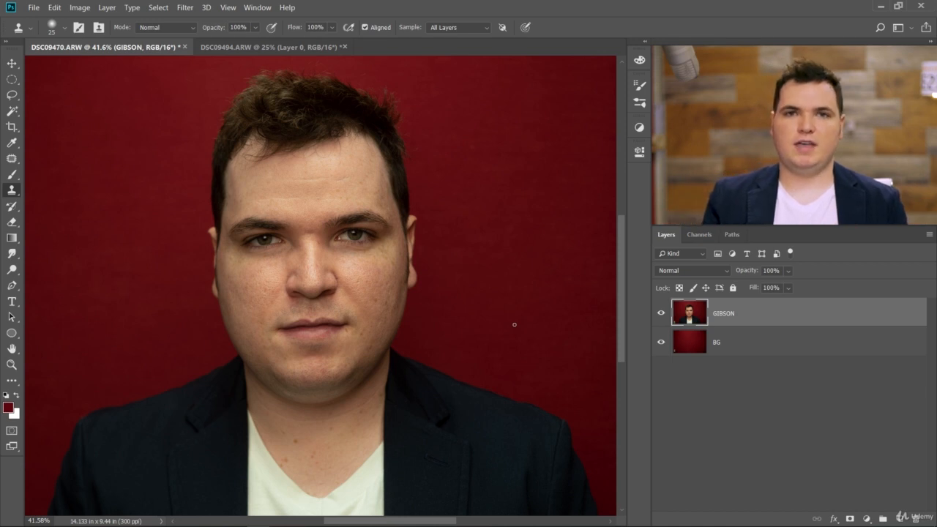
Convert the portrait and BG layers into a single smart object and open its contents for editing
shift+click(747, 352)
right_click(792, 311)
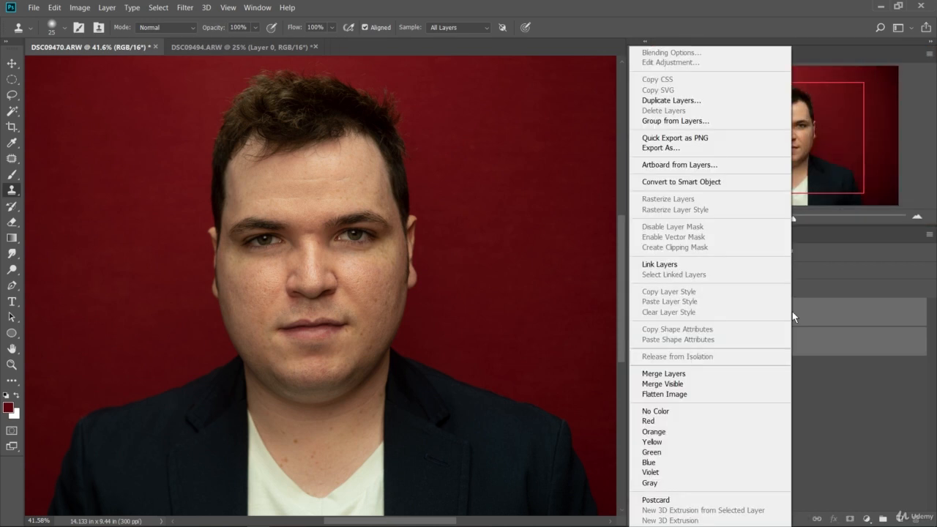
click(710, 183)
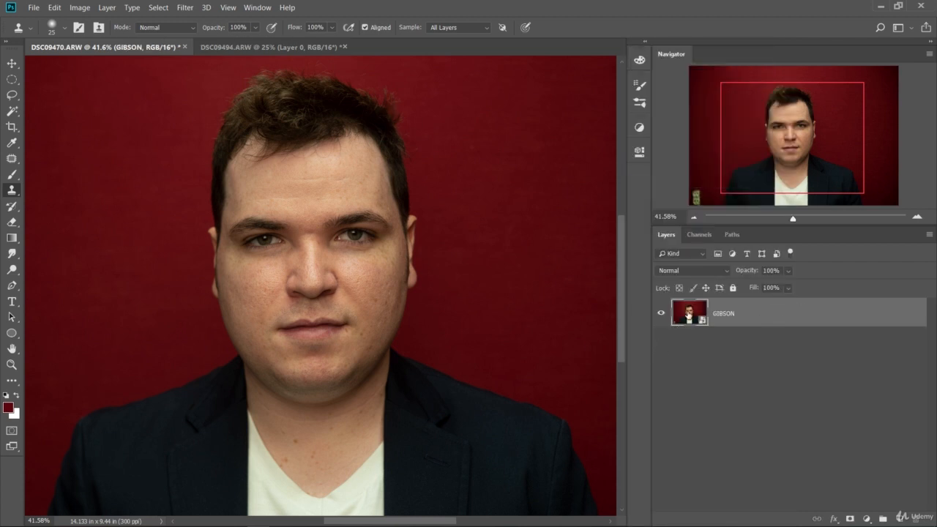
double_click(690, 312)
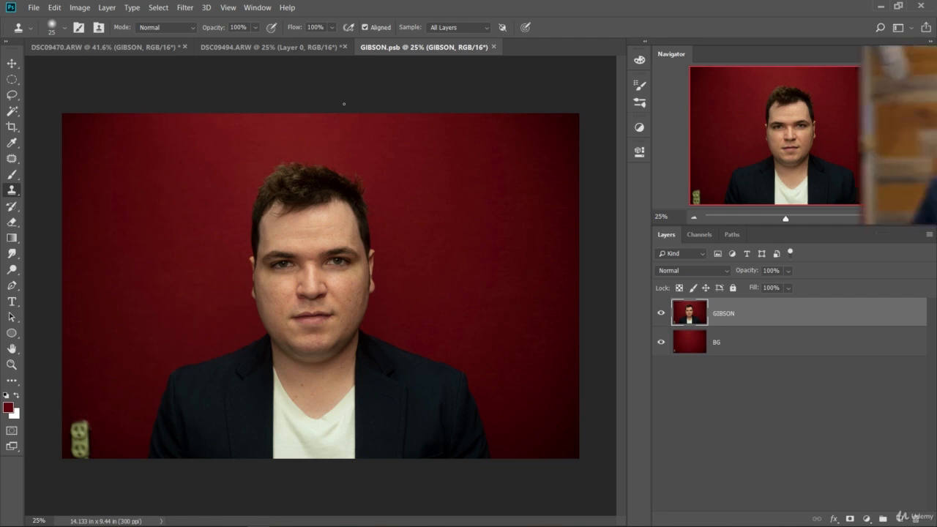
Close the DSC09494.ARW background document, keeping the smart object contents open
scroll(312, 286, up, 1)
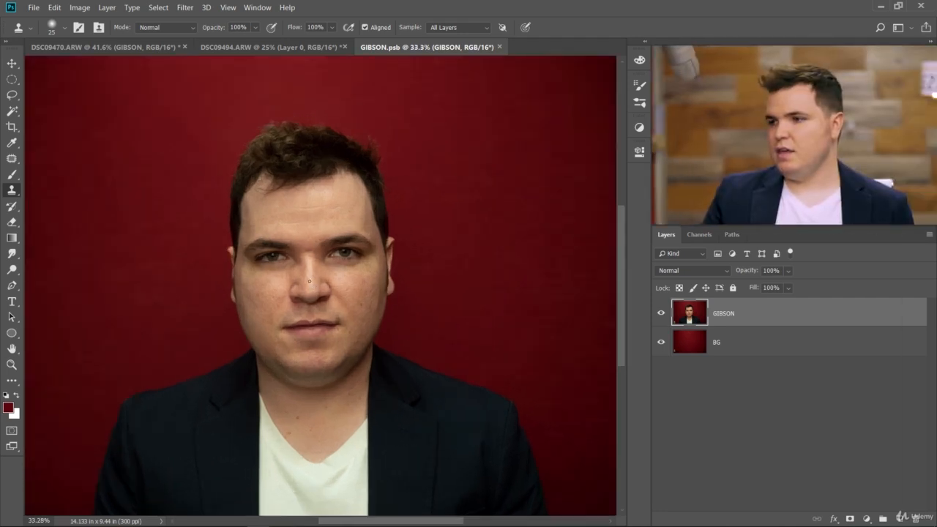
scroll(293, 232, up, 2)
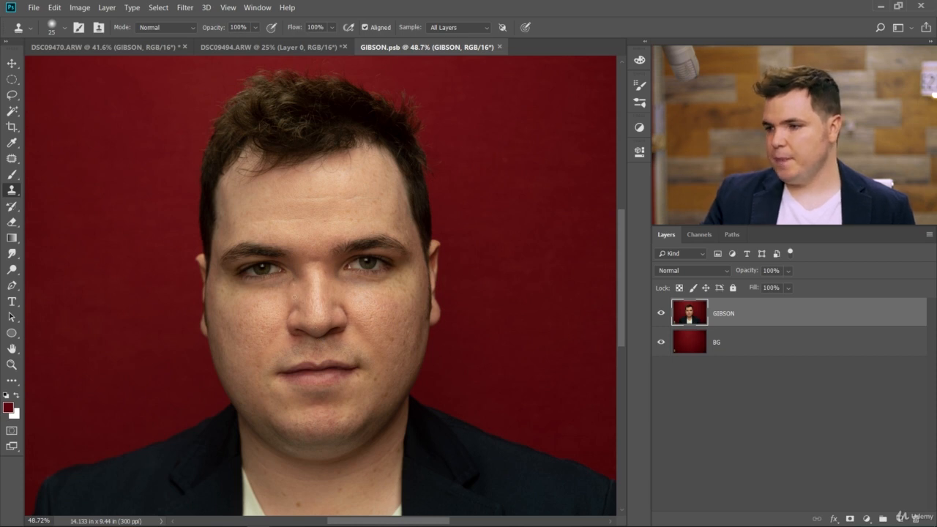
scroll(299, 344, up, 1)
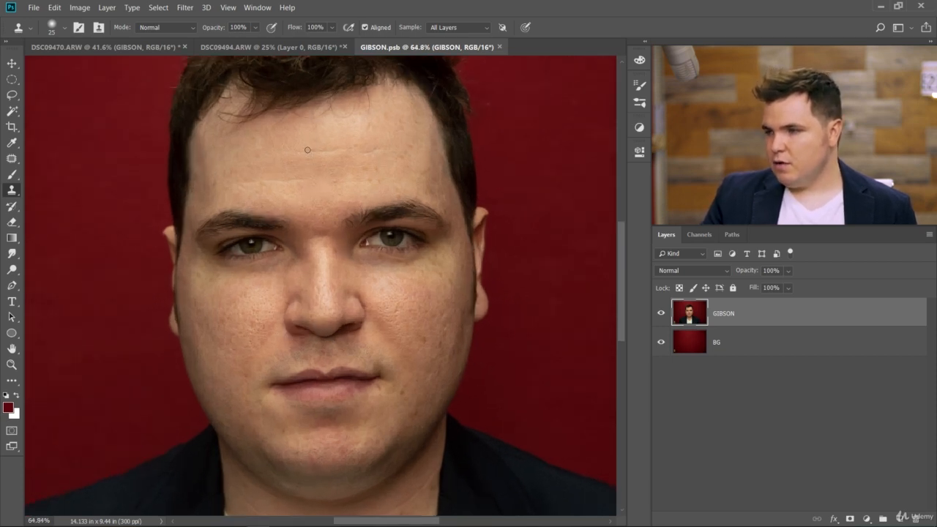
scroll(350, 124, up, 1)
scroll(281, 153, up, 1)
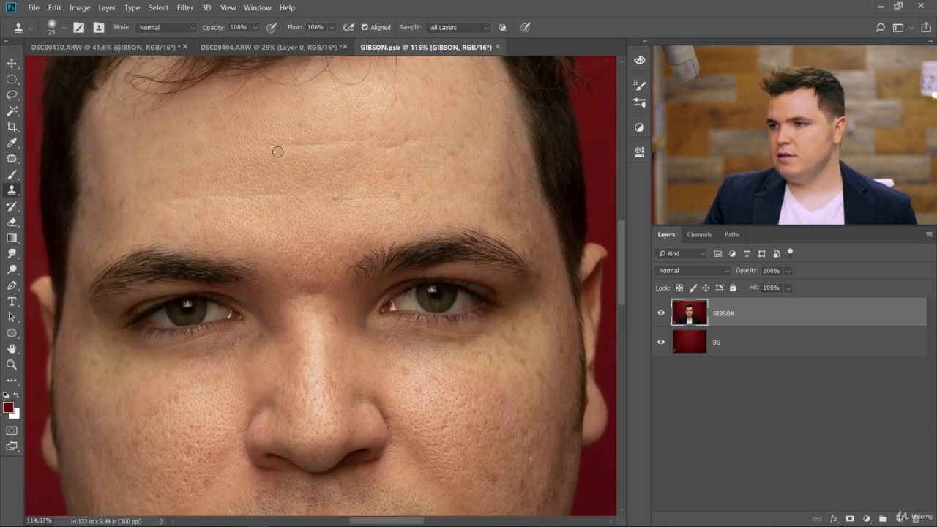
click(296, 47)
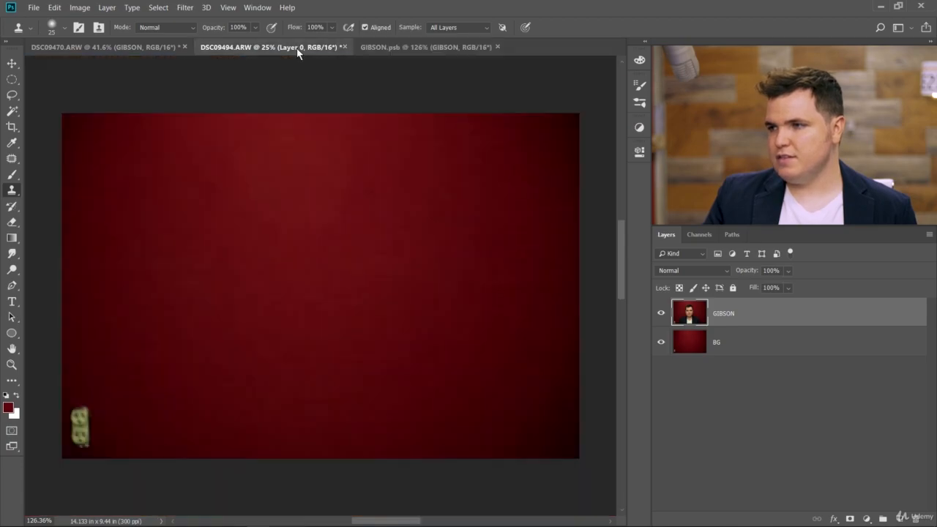
click(342, 46)
click(376, 189)
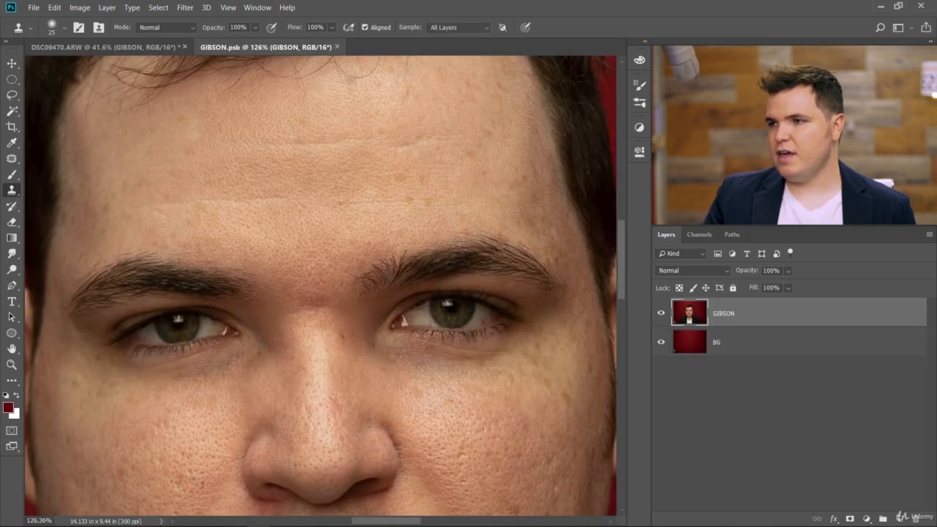
Add a new layer above the portrait layer in the smart object document and name it Healing Brush
click(92, 48)
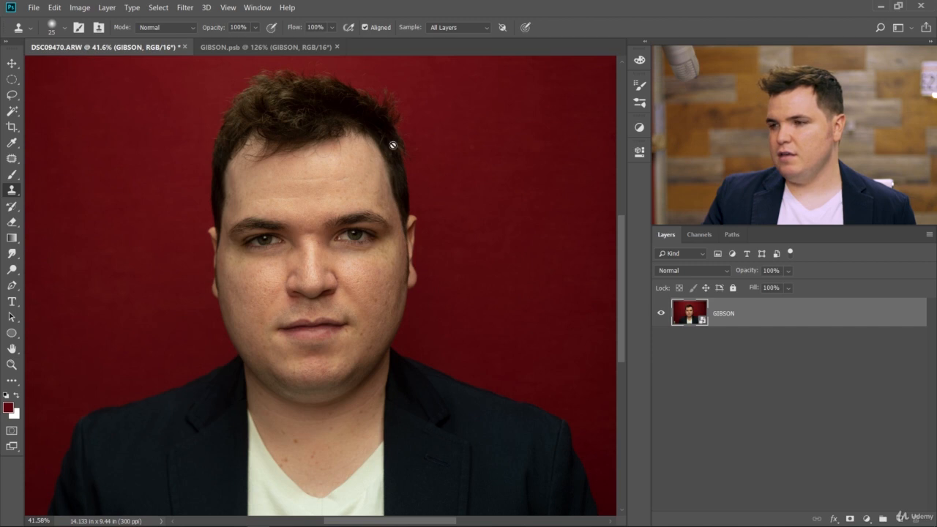
click(238, 45)
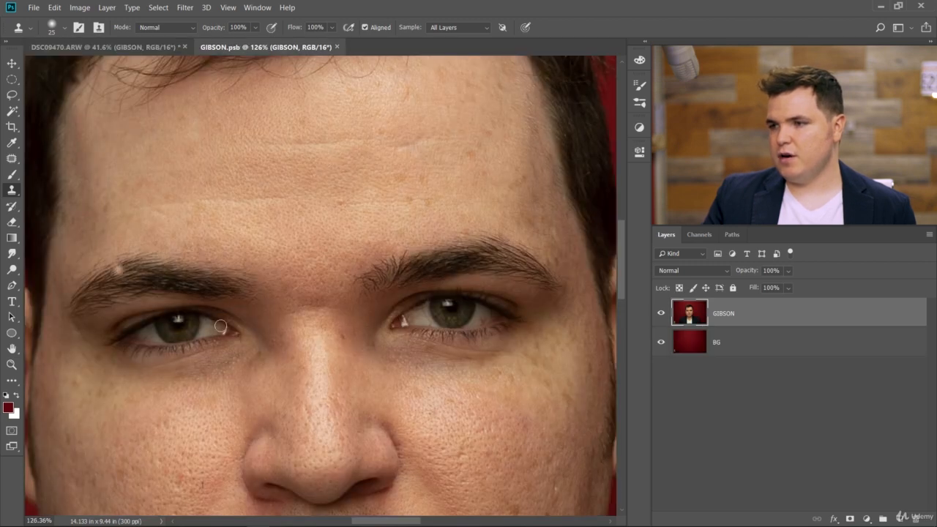
scroll(240, 325, up, 5)
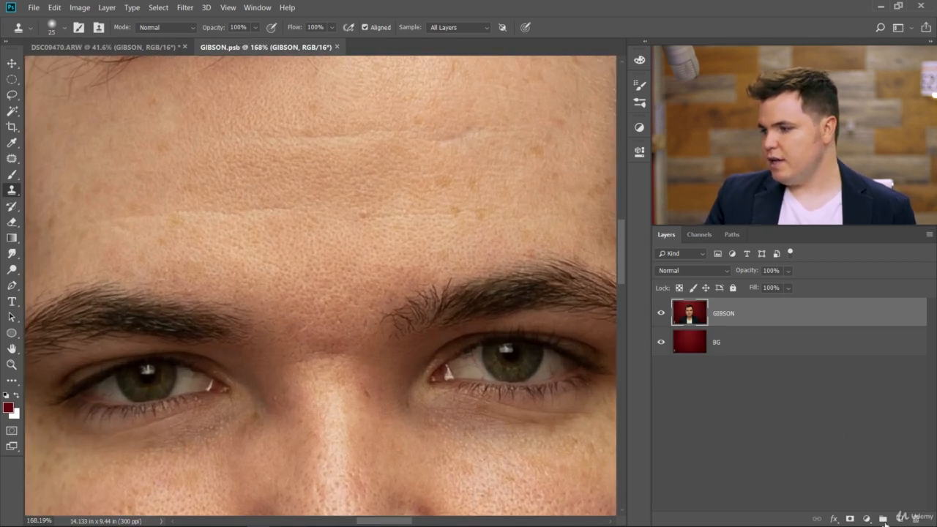
click(906, 518)
double_click(723, 313)
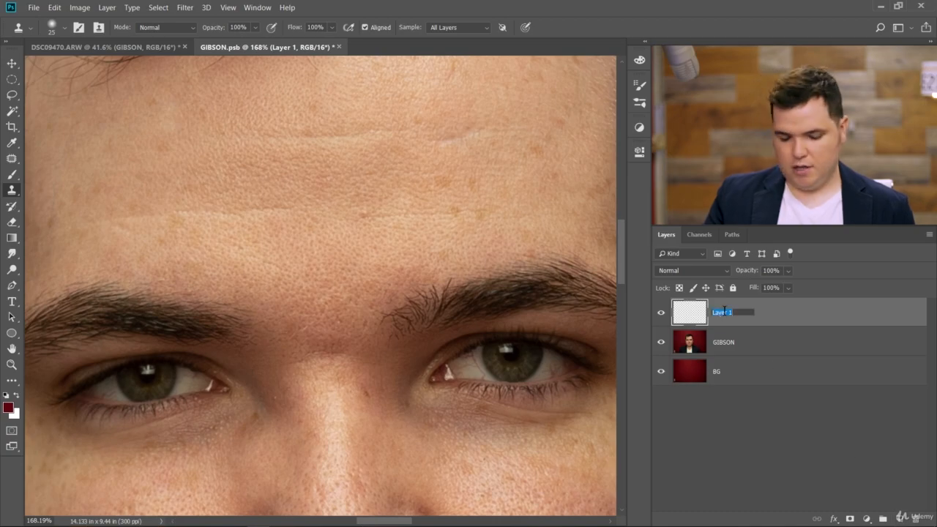
text(Healing Br)
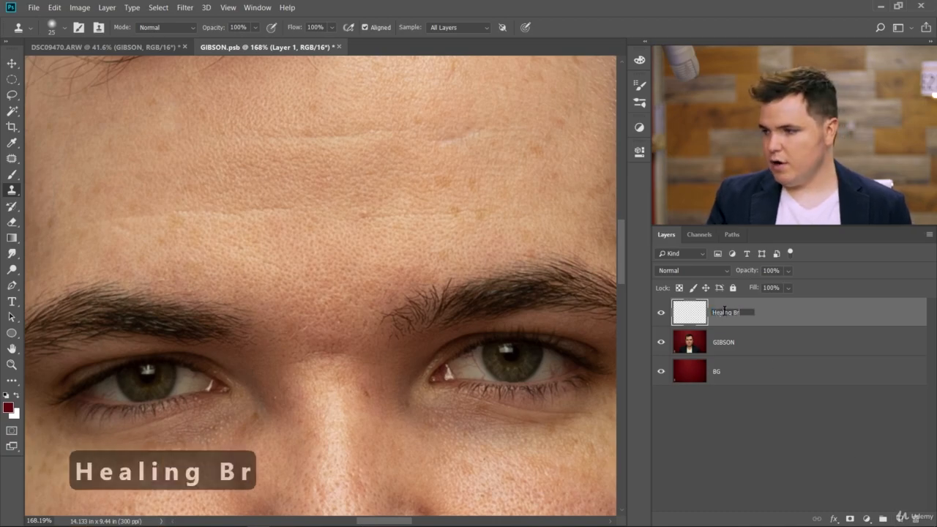
text(ush)
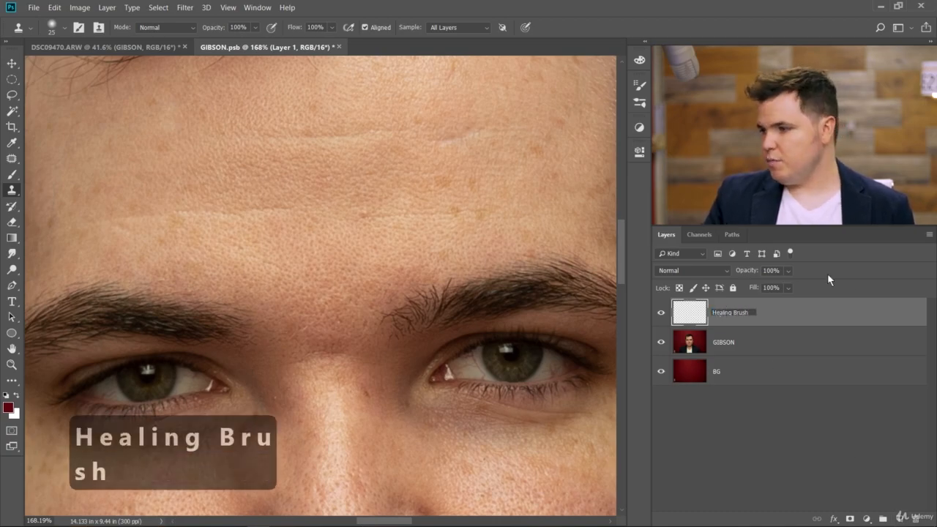
click(843, 307)
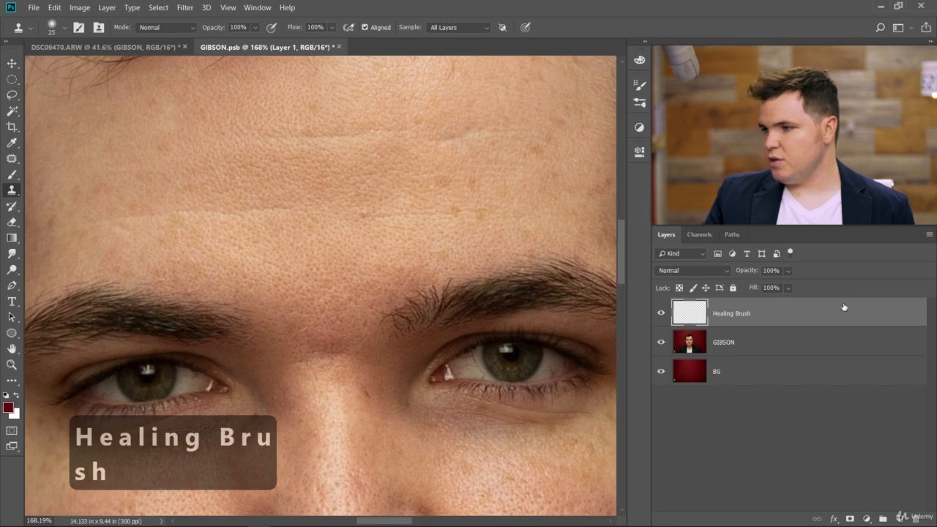
Heal the short dark hair on the cheek beside the nose using the Healing Brush tool at size 30
click(15, 175)
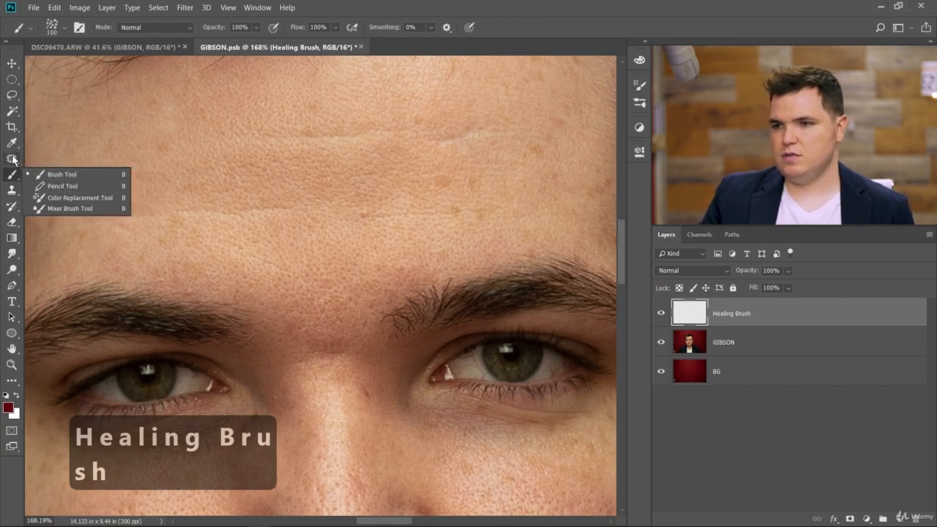
click(16, 159)
click(73, 169)
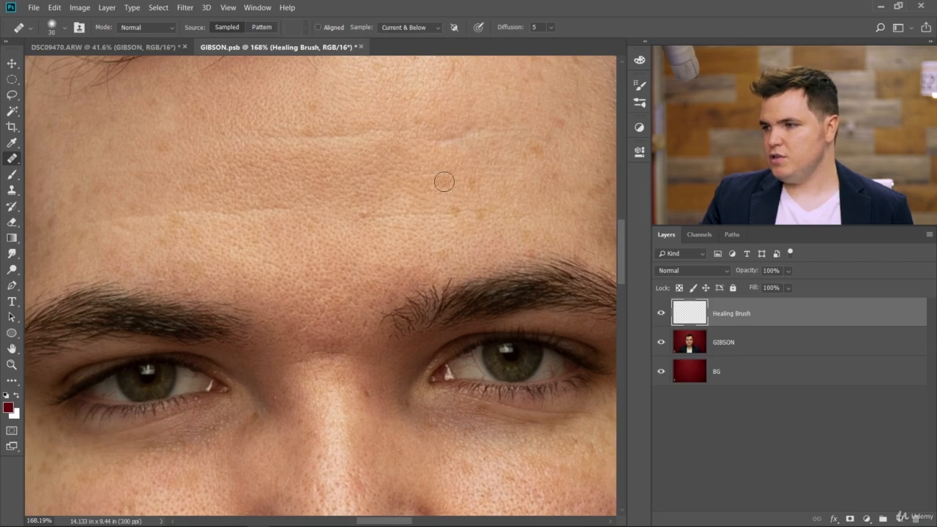
scroll(468, 168, down, 3)
scroll(466, 186, down, 2)
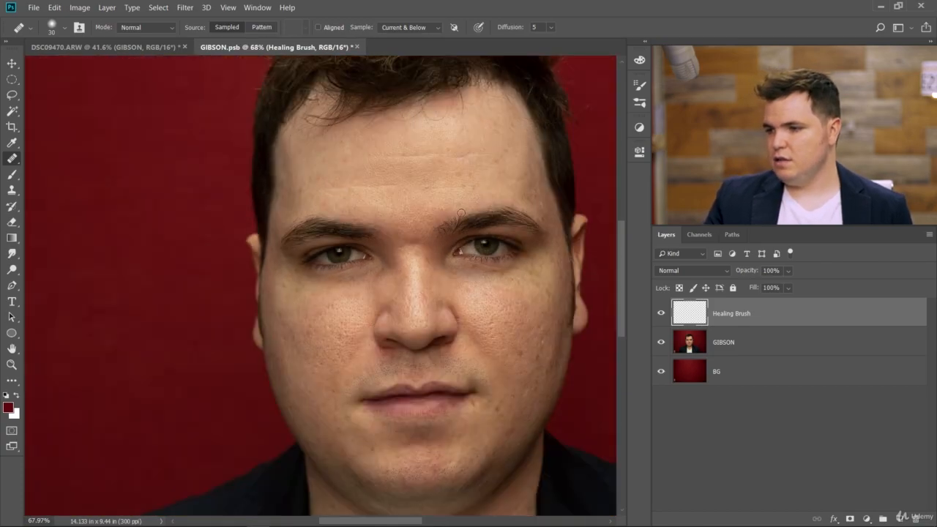
scroll(351, 349, up, 7)
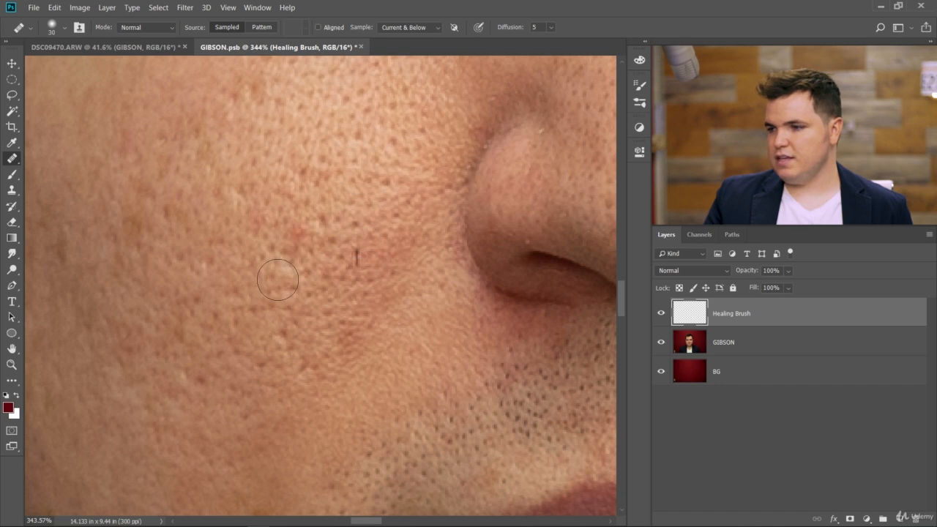
click(356, 261)
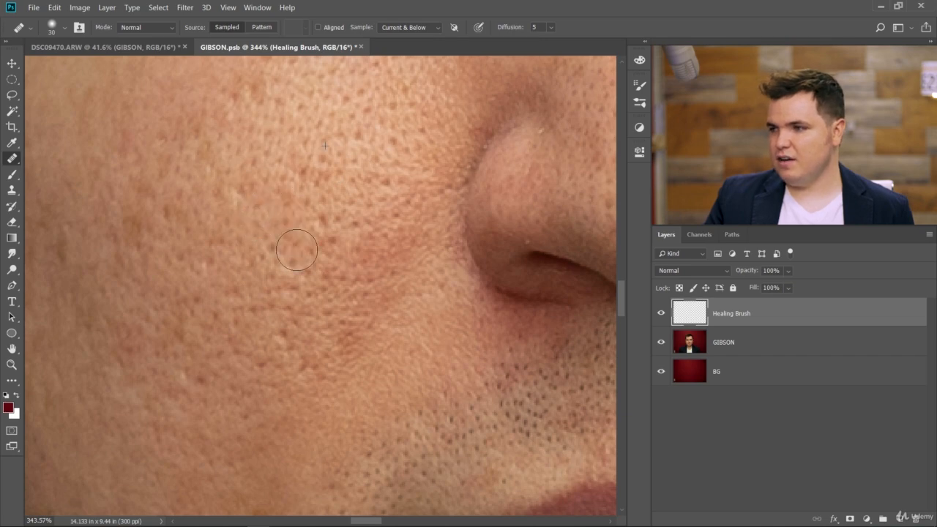
Try healing around the nostril with the size 30 Healing Brush and undo the strokes
scroll(293, 229, down, 3)
scroll(515, 154, up, 7)
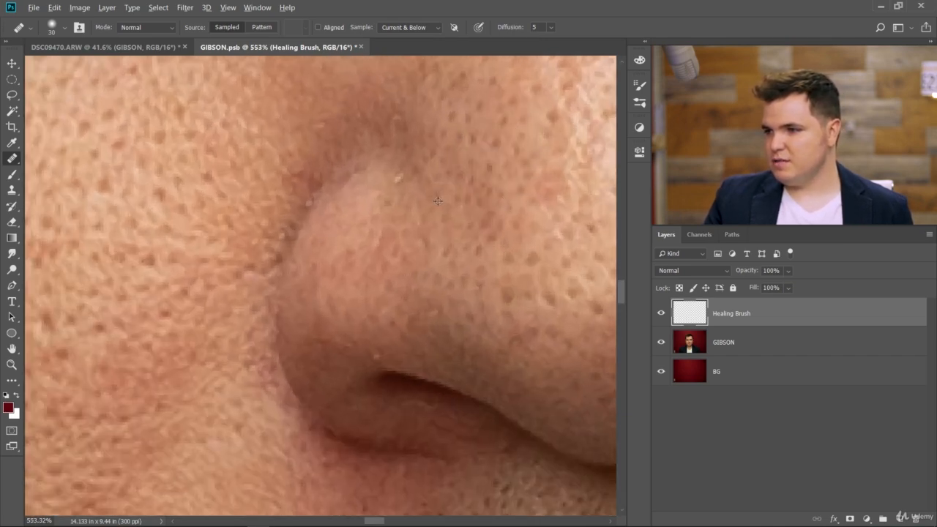
click(388, 428)
key(ctrl+z)
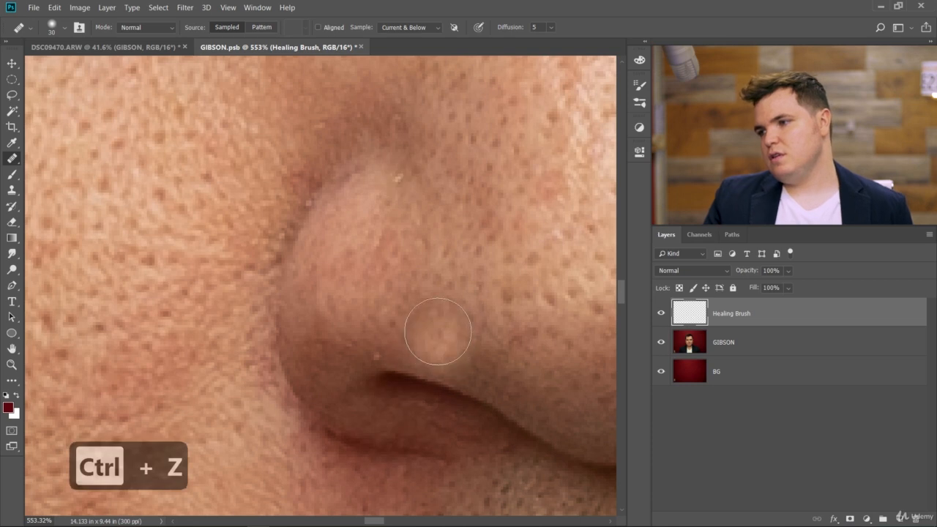
scroll(406, 205, down, 5)
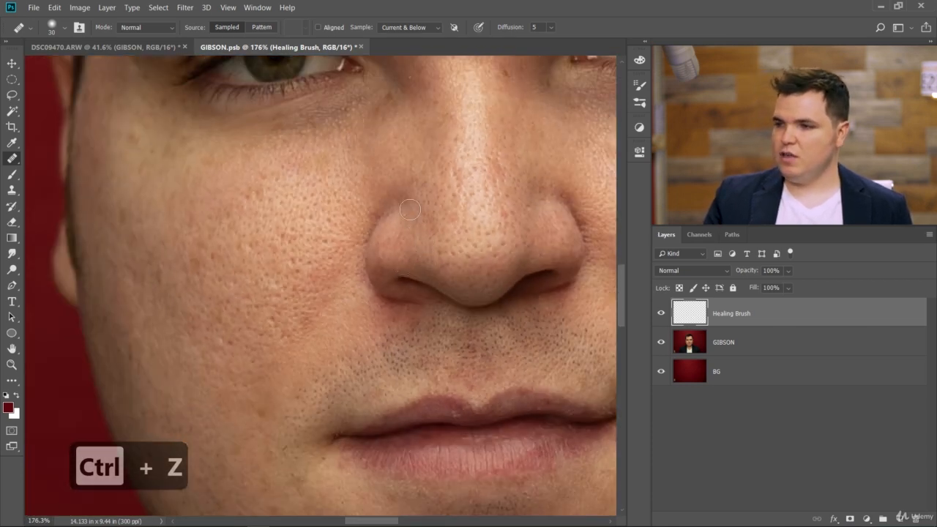
scroll(410, 209, up, 5)
scroll(417, 230, down, 5)
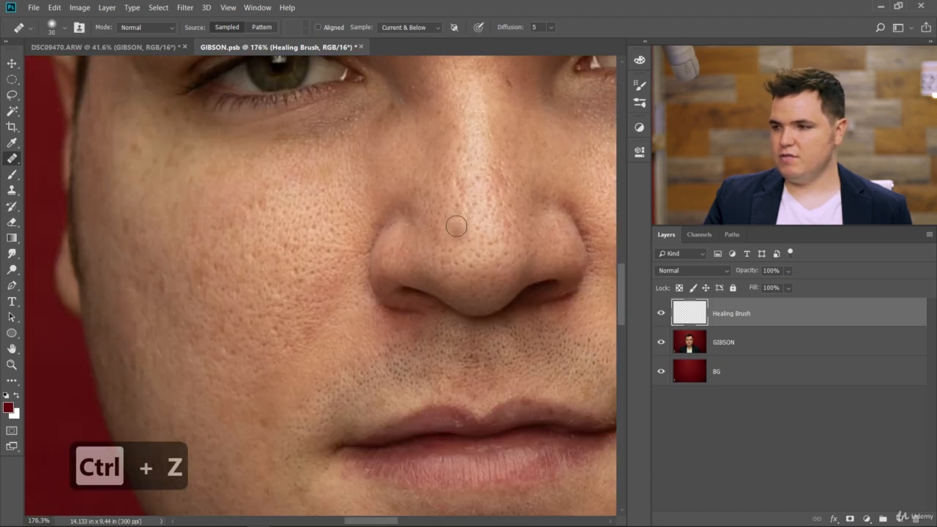
scroll(504, 220, down, 3)
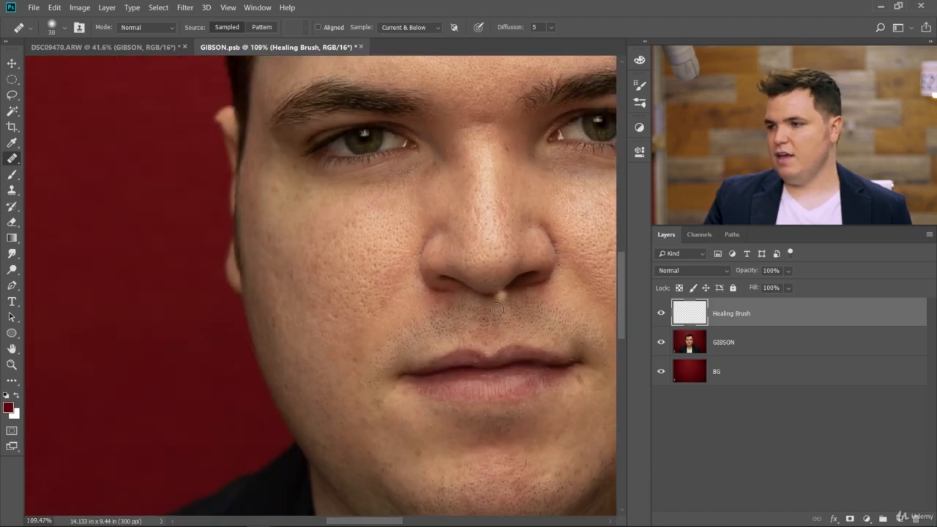
key(ctrl+z)
scroll(432, 234, up, 10)
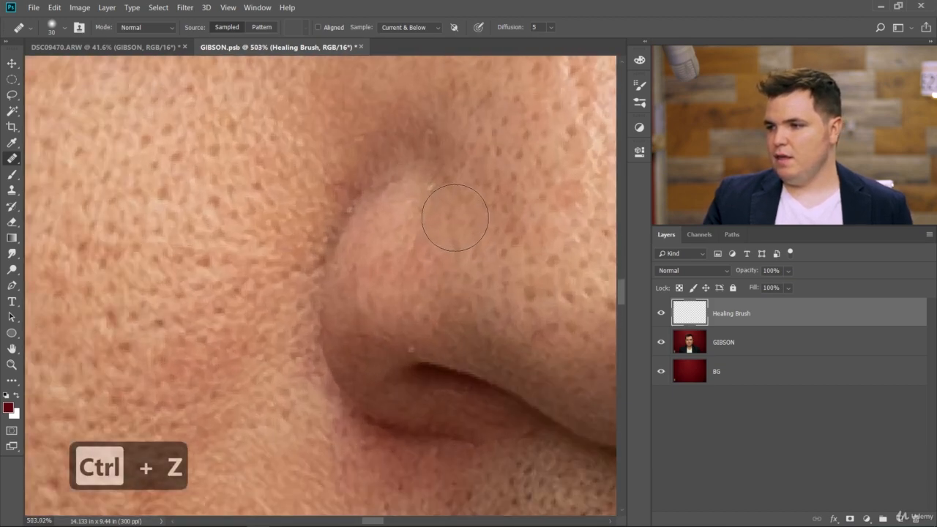
Reduce the Healing Brush size to 8, heal the small bright specks around the nostril, and undo the last stroke
key(bracketleft)
key(bracketleft)
key(bracketleft)
key(bracketleft)
key(bracketleft)
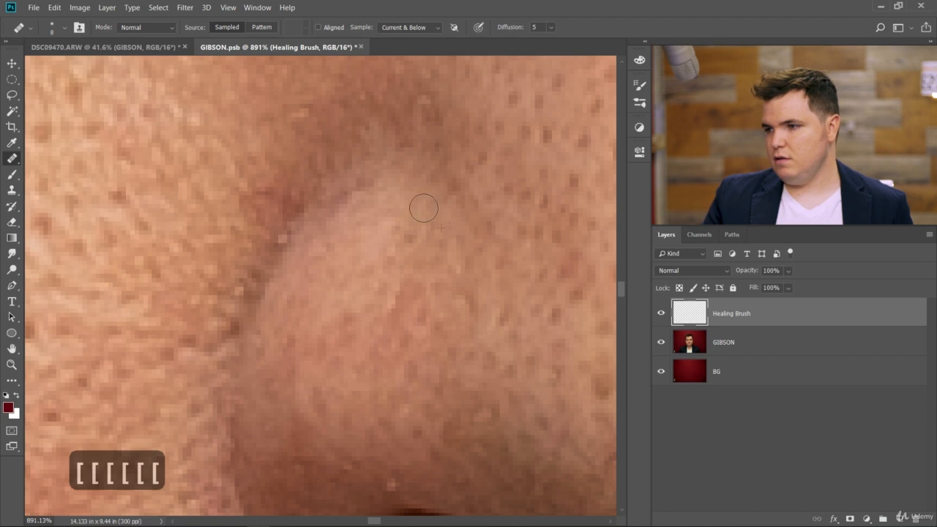
scroll(429, 334, down, 3)
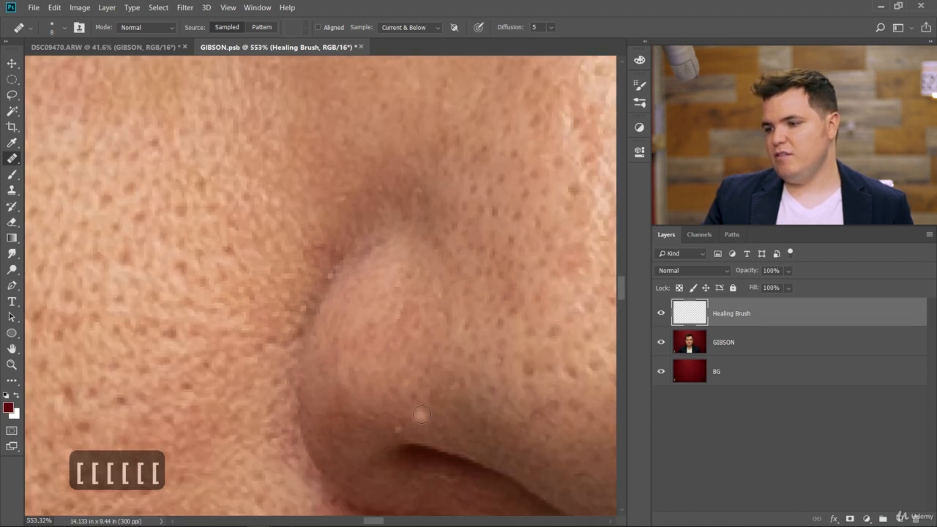
scroll(417, 420, up, 3)
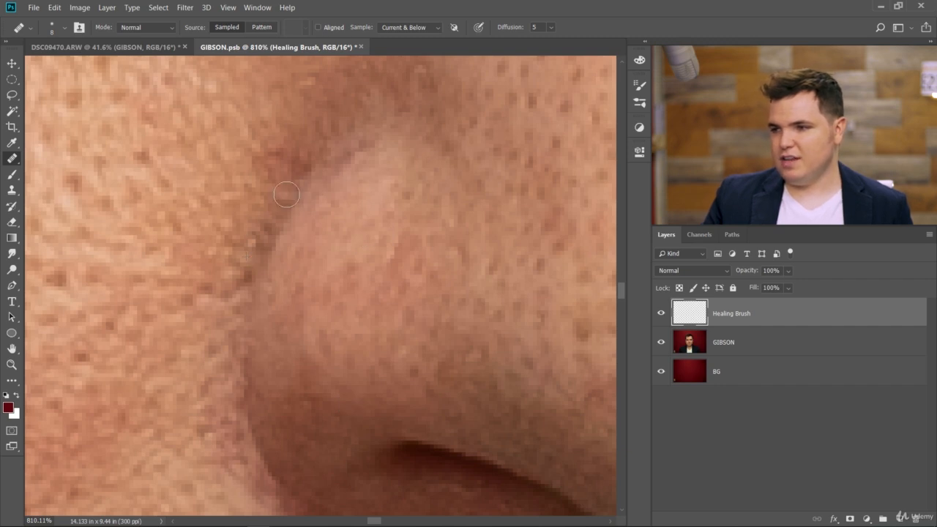
key(ctrl+z)
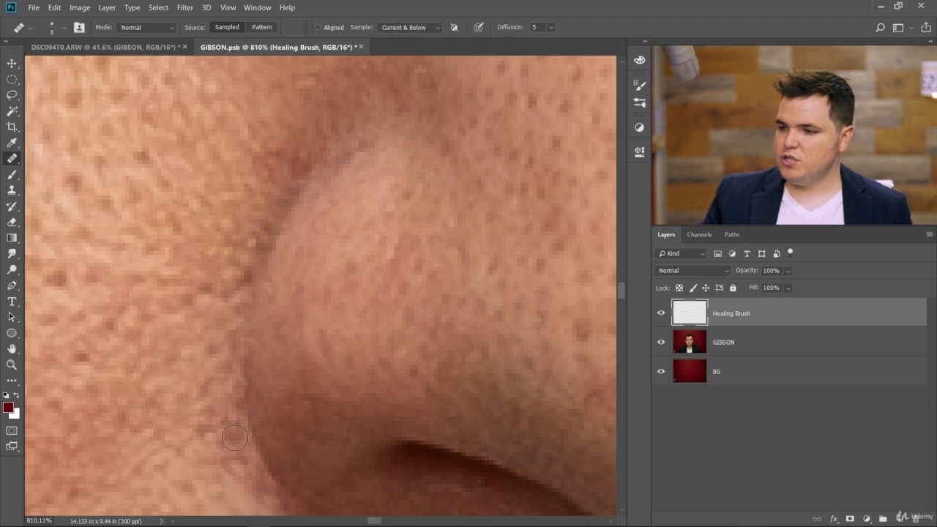
Examine the skin around the nose, chin and forehead, alternating between close-up and full portrait views
scroll(232, 387, down, 8)
scroll(243, 459, down, 8)
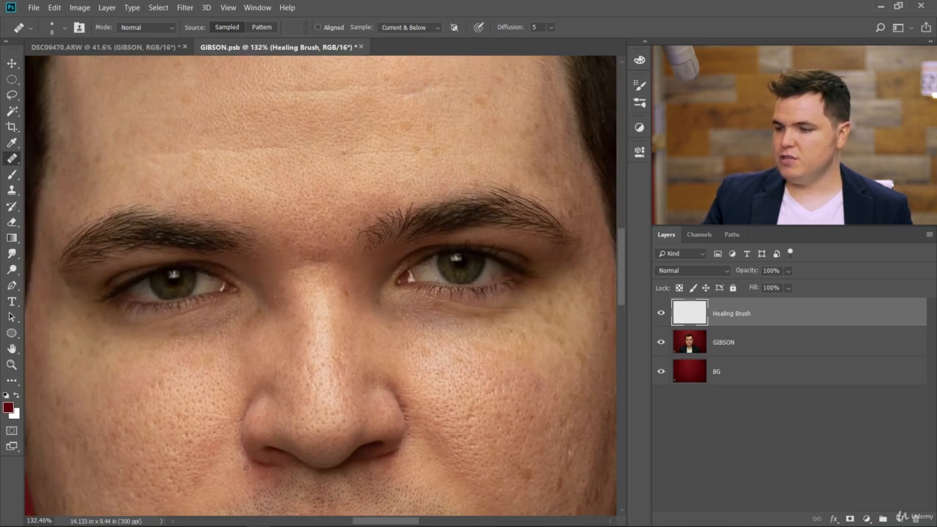
scroll(262, 385, up, 3)
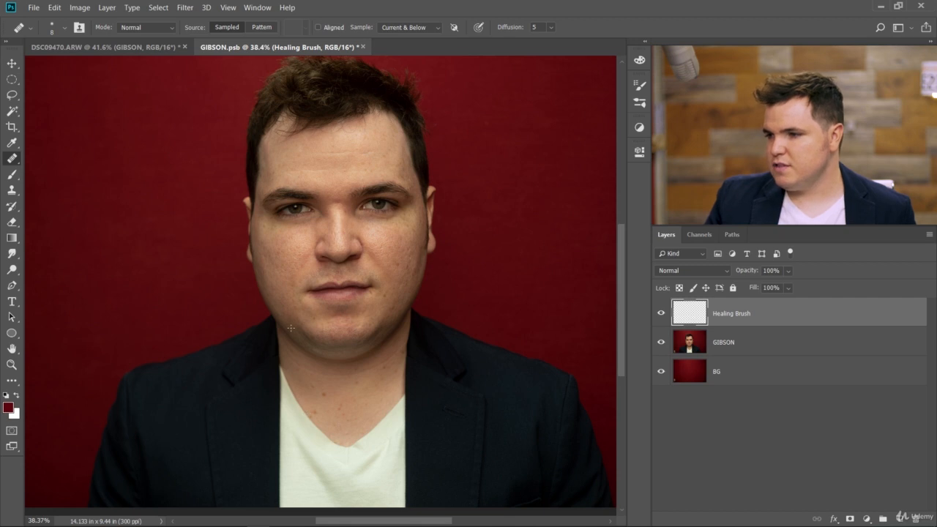
scroll(336, 319, up, 8)
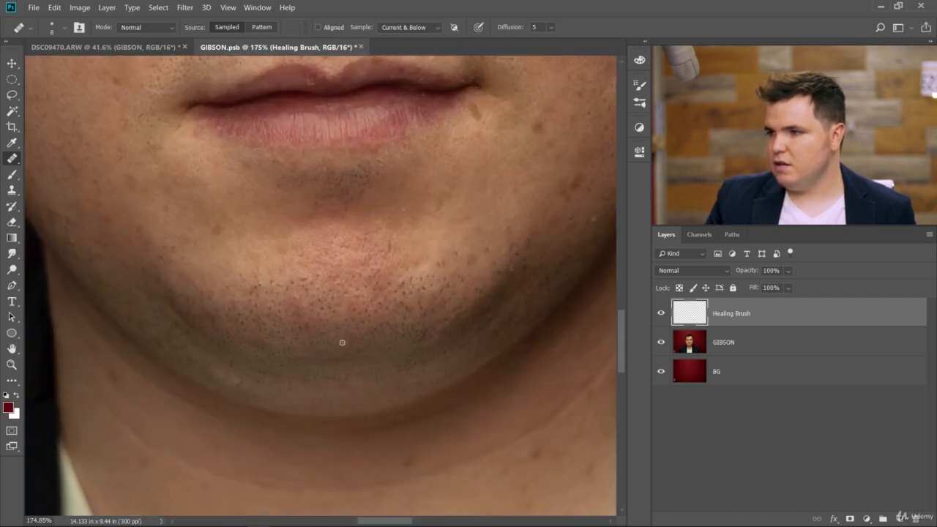
scroll(342, 342, down, 6)
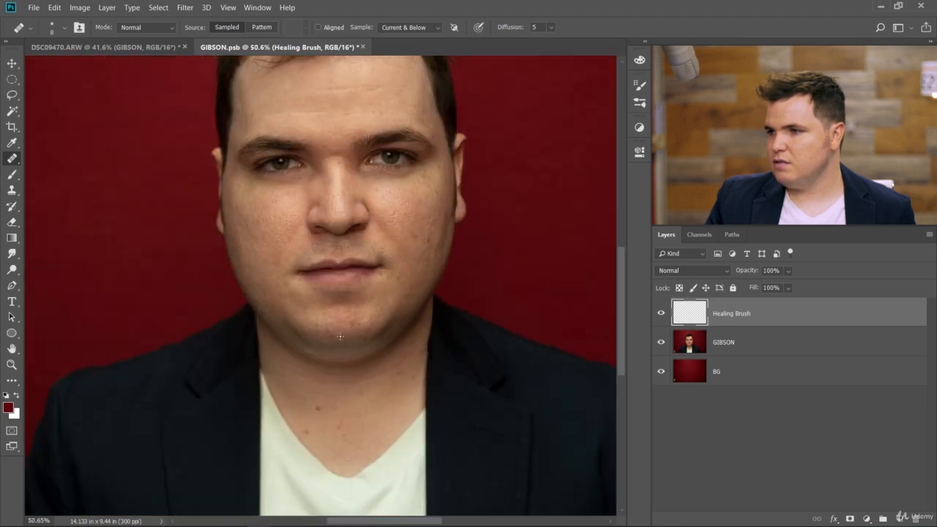
scroll(322, 225, up, 7)
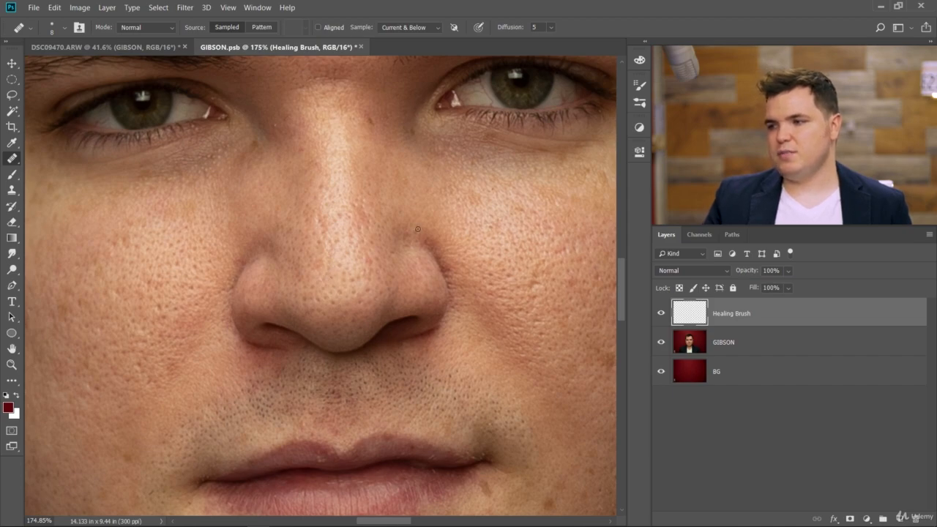
scroll(417, 229, down, 2)
scroll(415, 231, down, 8)
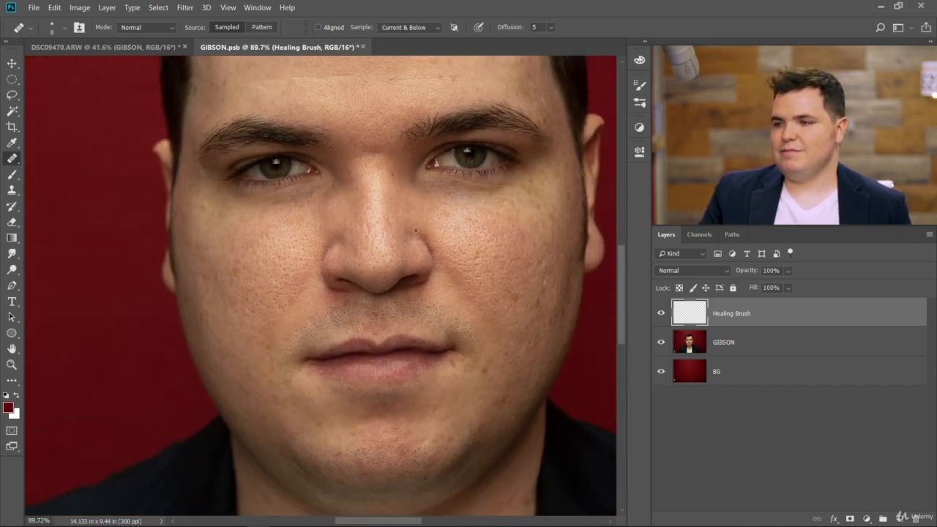
scroll(413, 238, down, 1)
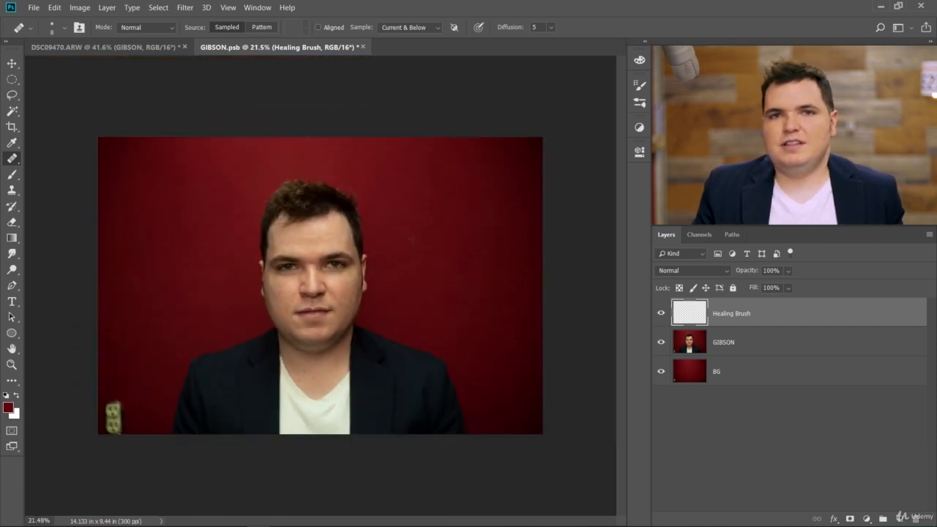
scroll(259, 199, up, 3)
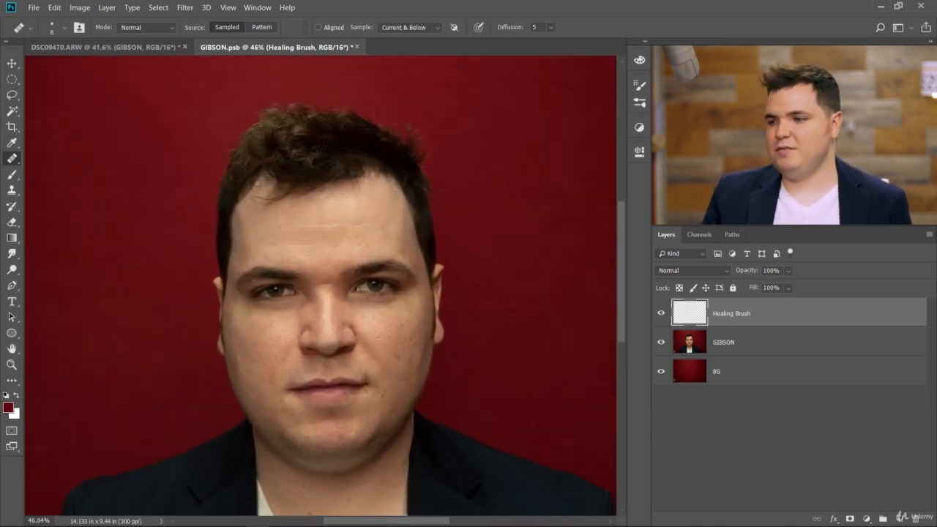
scroll(334, 320, up, 2)
scroll(312, 349, up, 5)
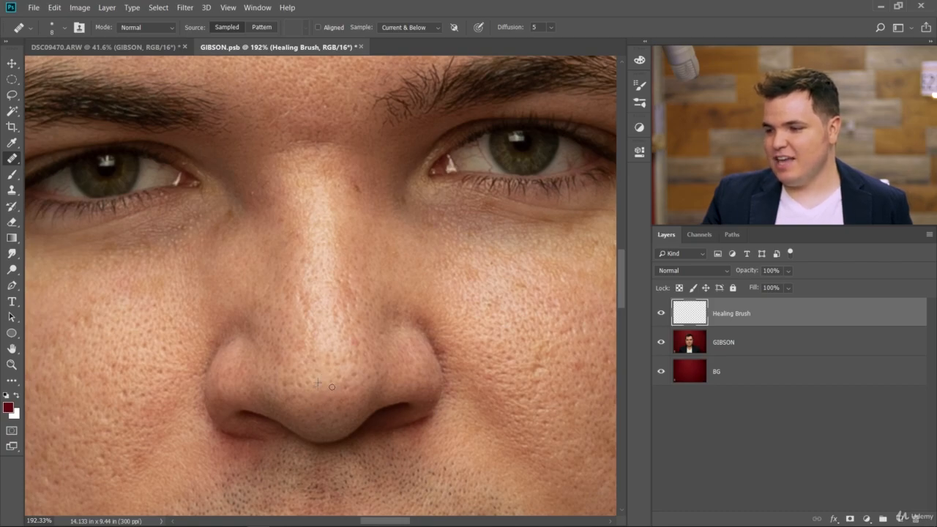
scroll(318, 382, down, 10)
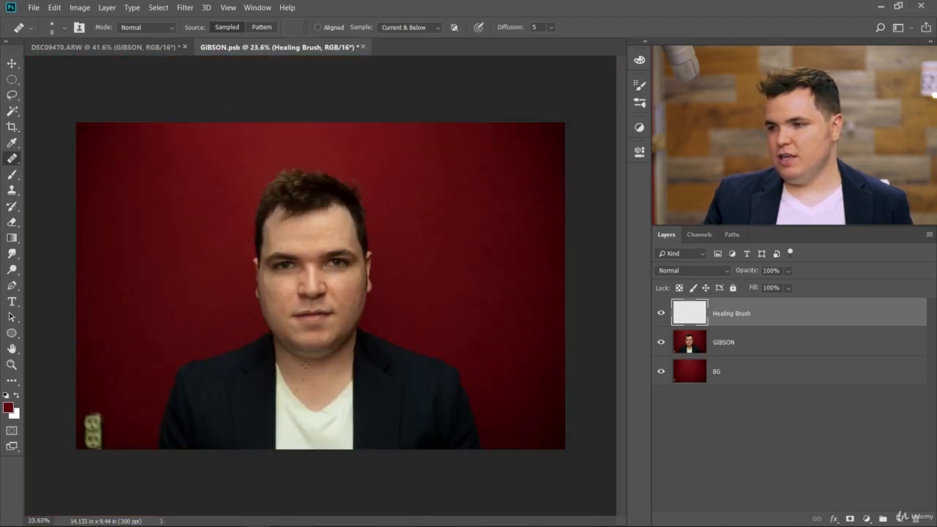
scroll(305, 364, up, 2)
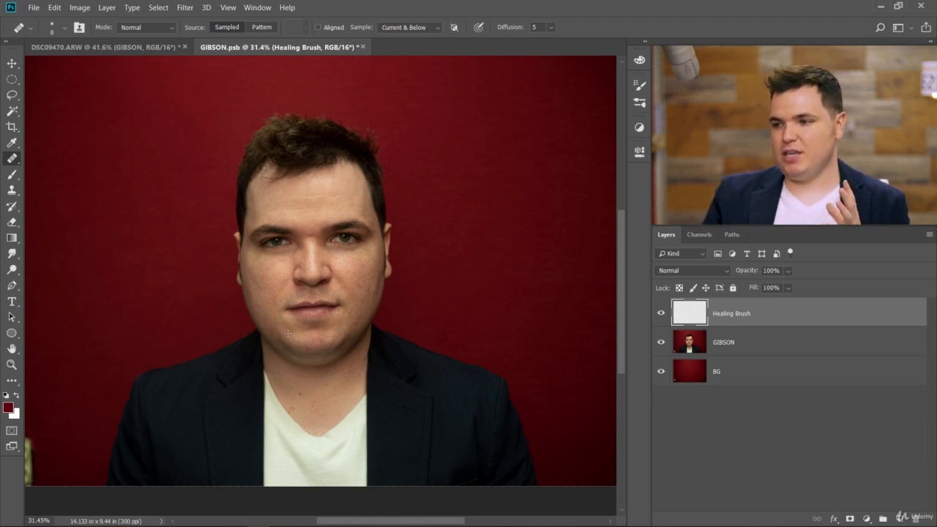
scroll(288, 334, up, 4)
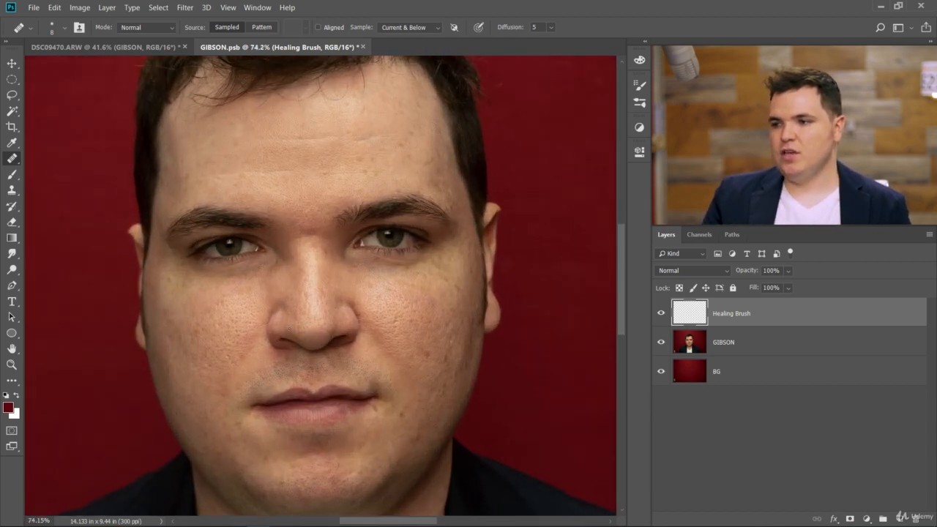
scroll(312, 296, up, 5)
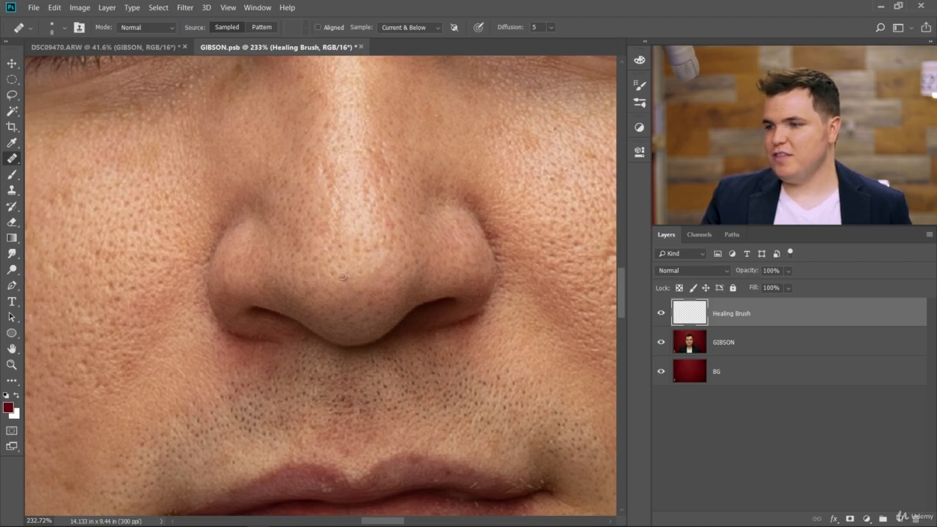
scroll(353, 289, down, 6)
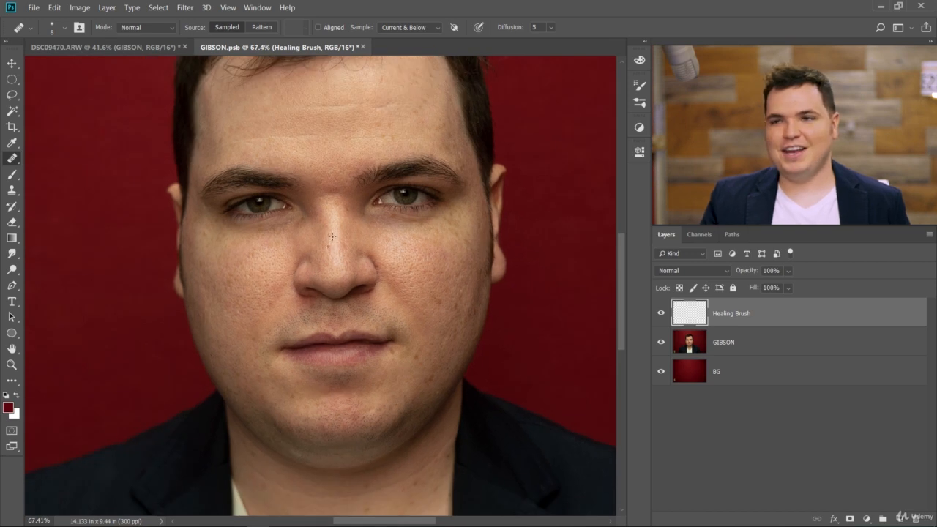
scroll(332, 237, down, 2)
scroll(352, 109, up, 5)
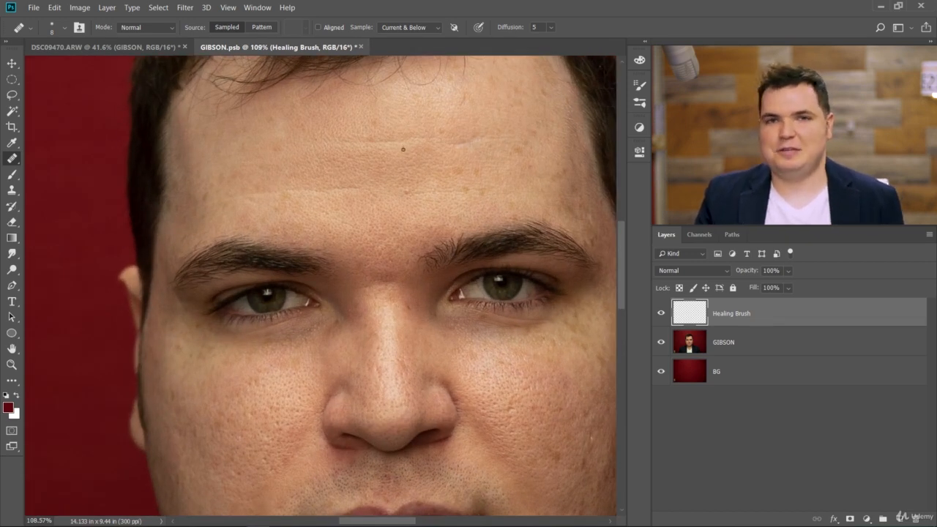
scroll(513, 118, up, 4)
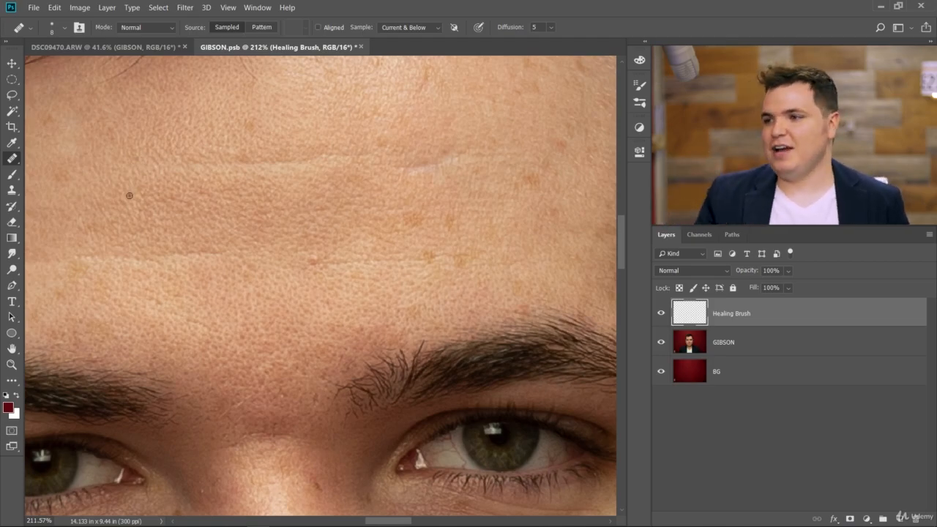
scroll(207, 197, down, 2)
scroll(206, 197, down, 5)
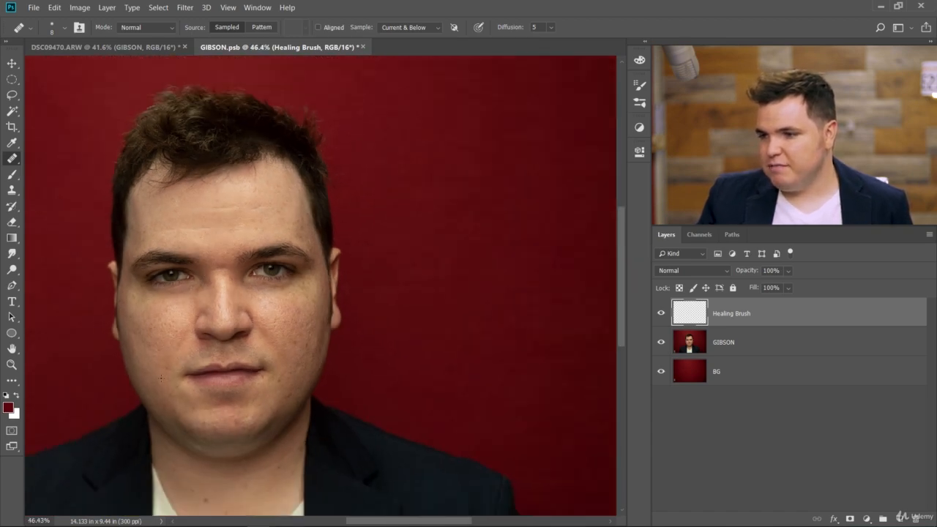
Switch from the Healing Brush to the Patch tool for working on the forehead
scroll(194, 267, up, 5)
scroll(300, 106, up, 5)
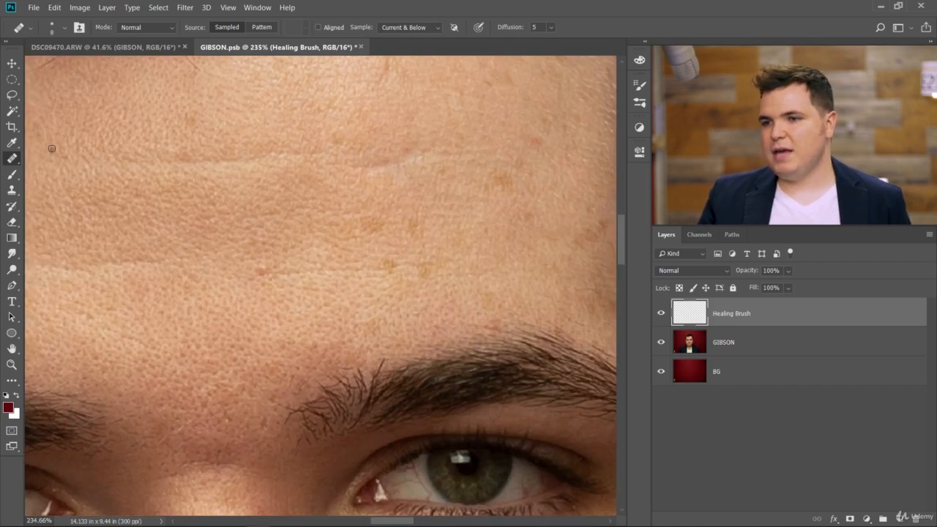
right_click(12, 166)
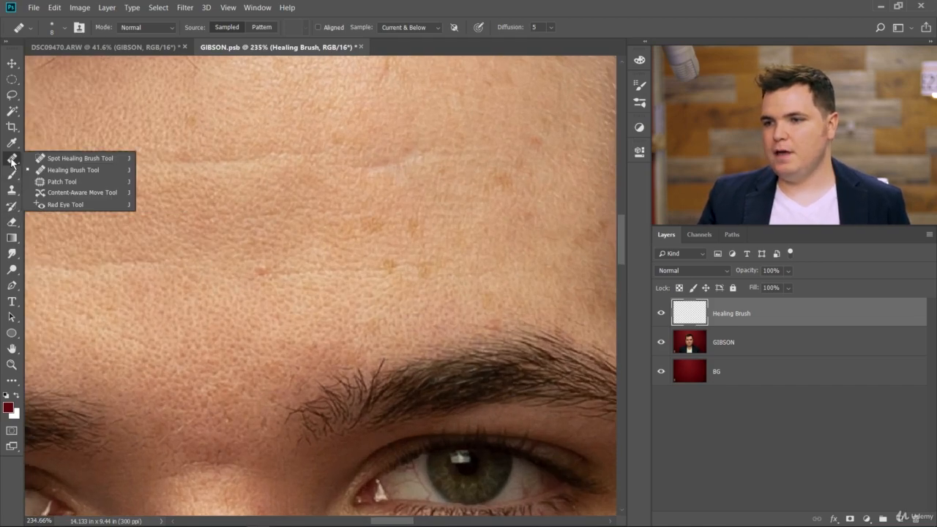
click(43, 181)
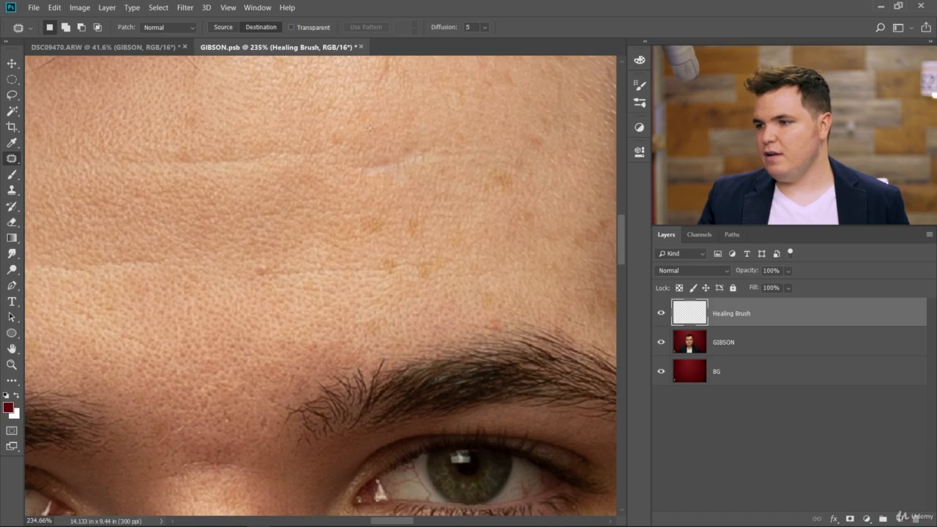
Try to patch the upper forehead from a lasso selection while the empty Healing Brush layer is active
scroll(486, 88, down, 1)
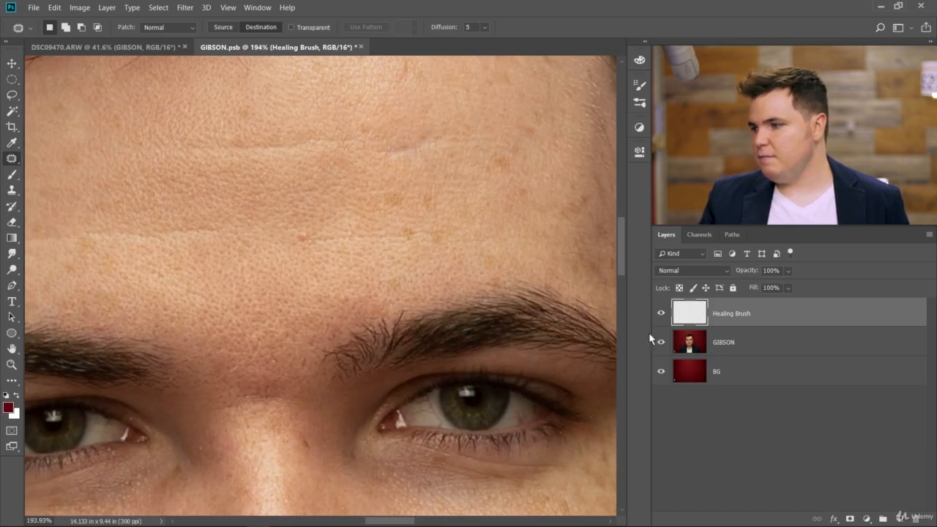
drag(618, 241, 619, 227)
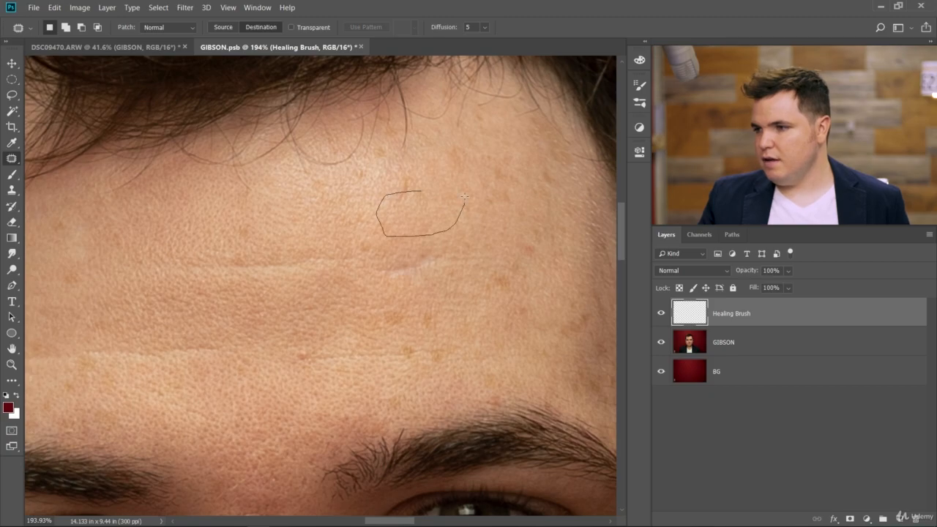
drag(464, 197, 431, 222)
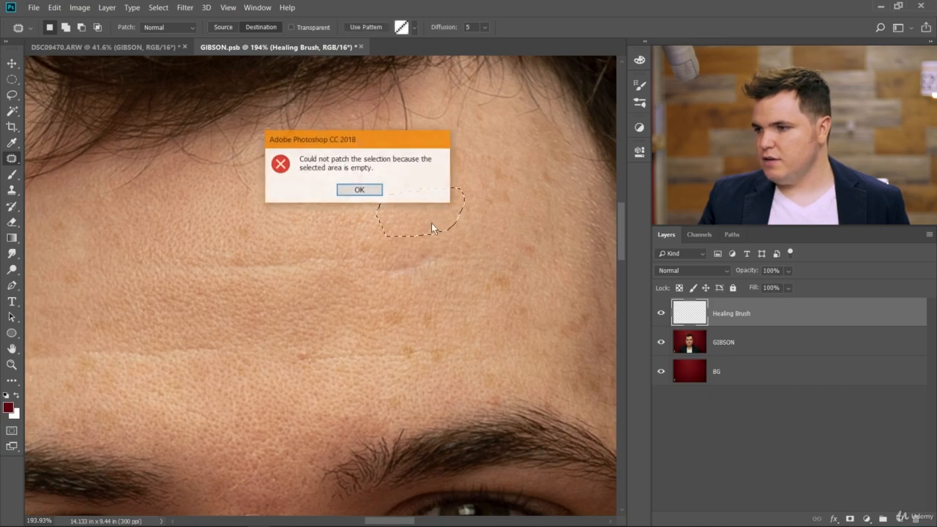
click(372, 192)
Discard the layer copied from the forehead selection, duplicate the whole GIBSON layer instead, and toggle the original's and copy's visibility to compare them
click(707, 351)
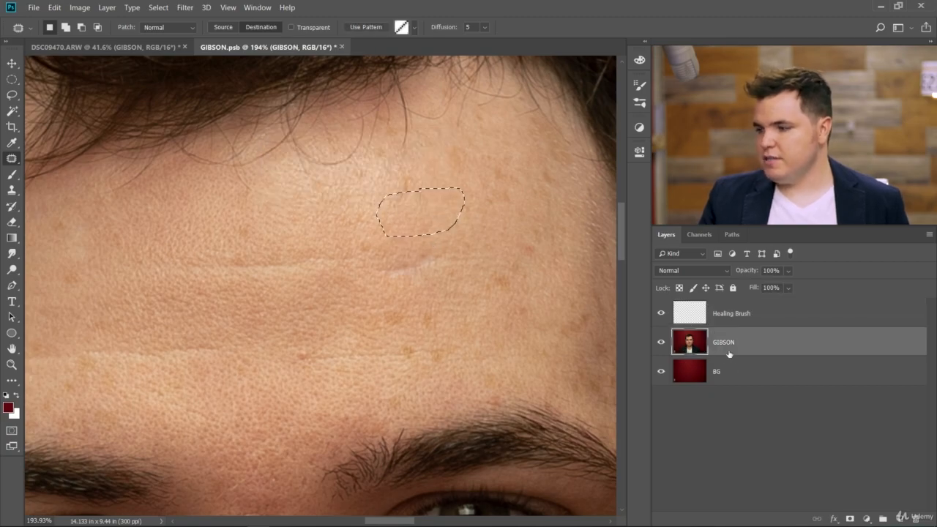
key(ctrl+j)
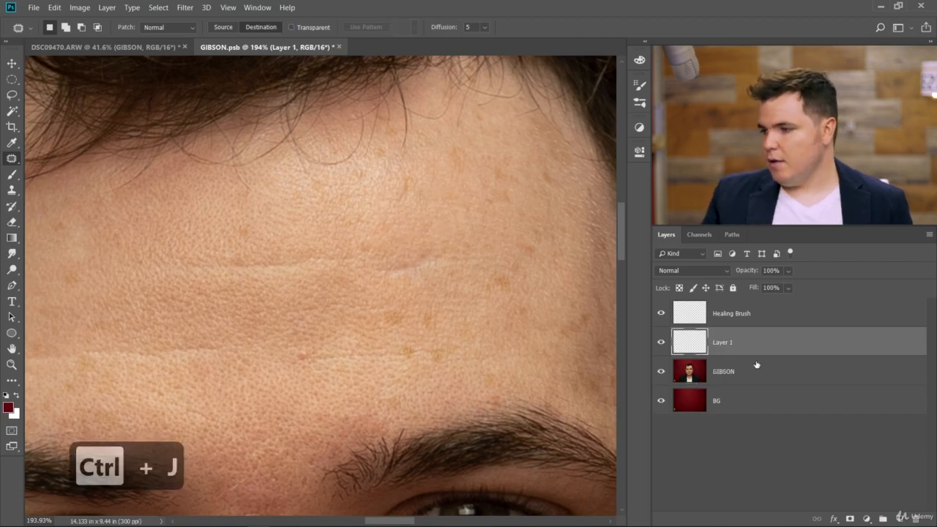
key(BackSpace)
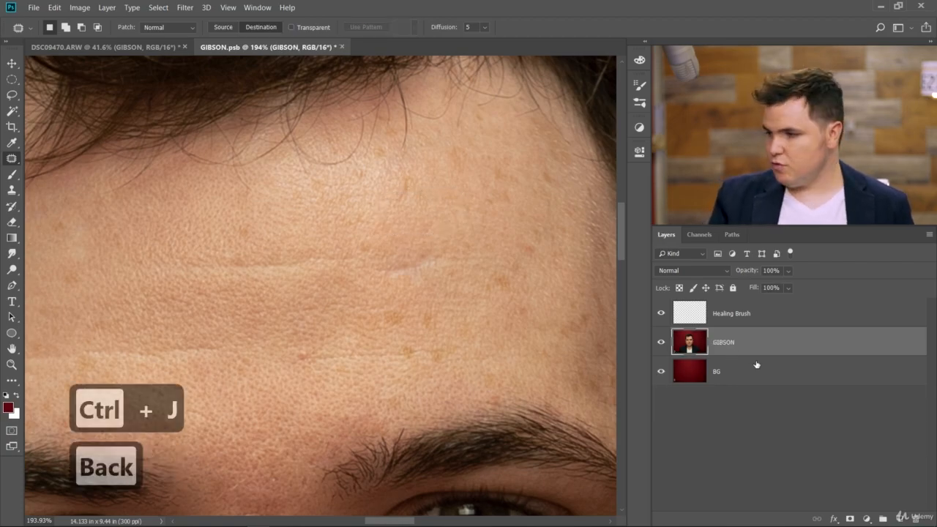
key(ctrl+j)
click(660, 371)
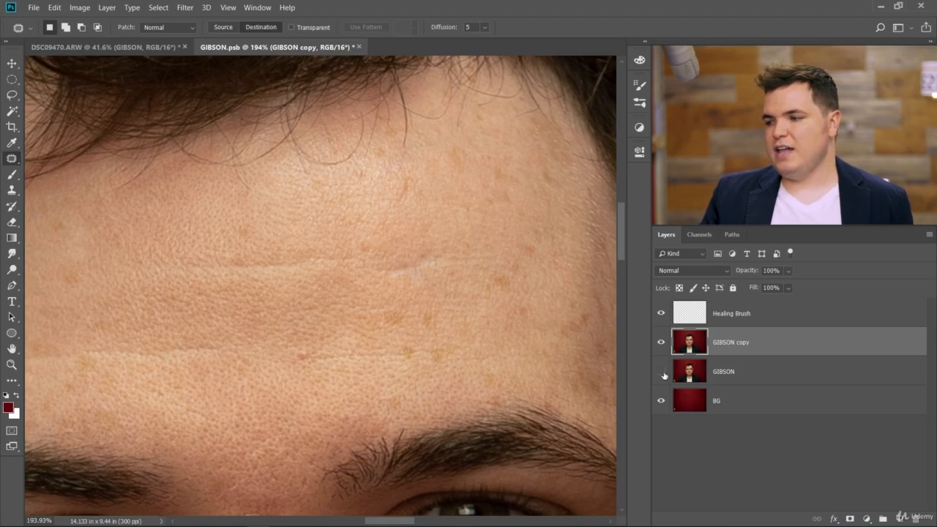
click(661, 342)
click(661, 342)
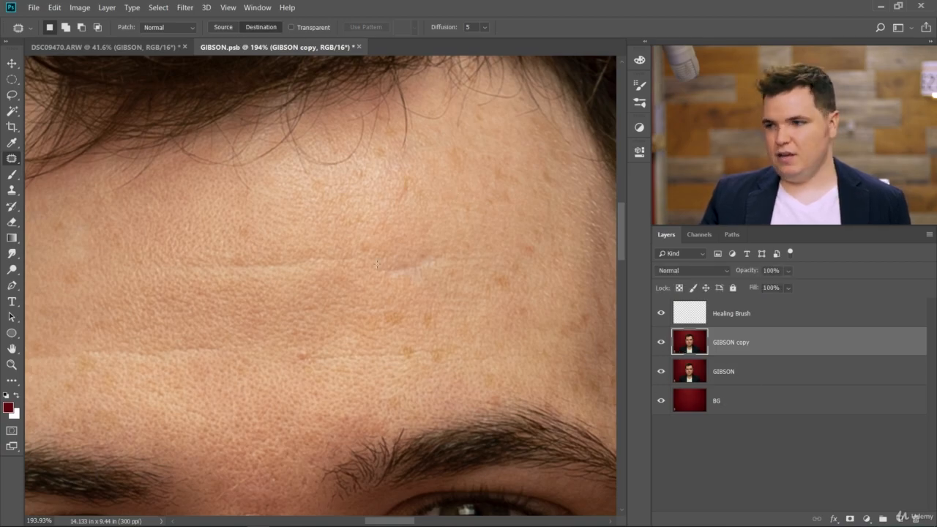
Patch the short crease on the forehead of the duplicated layer with clean skin from just above it, and deselect
mouse_move(369, 224)
mouse_down()
mouse_move(425, 240)
mouse_move(483, 218)
mouse_move(458, 179)
mouse_up()
drag(436, 213, 433, 264)
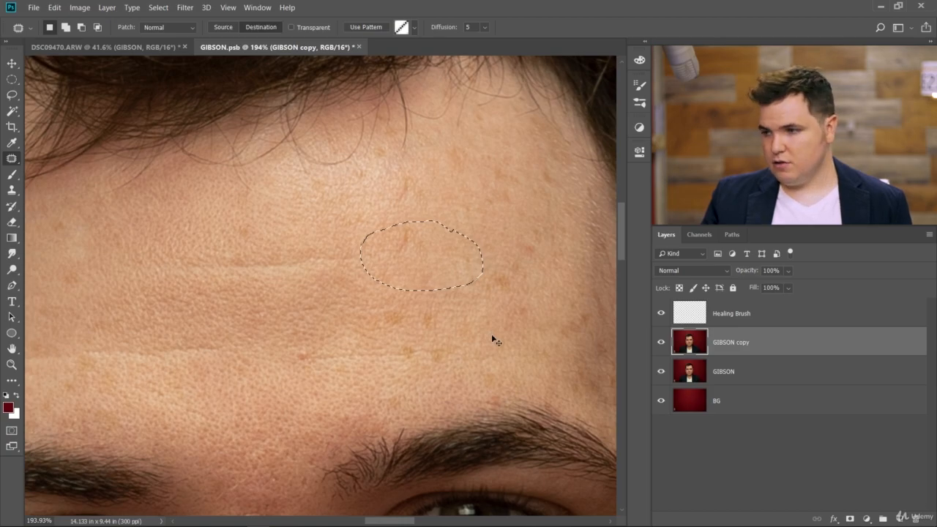
key(ctrl+d)
scroll(274, 319, down, 2)
scroll(274, 318, down, 5)
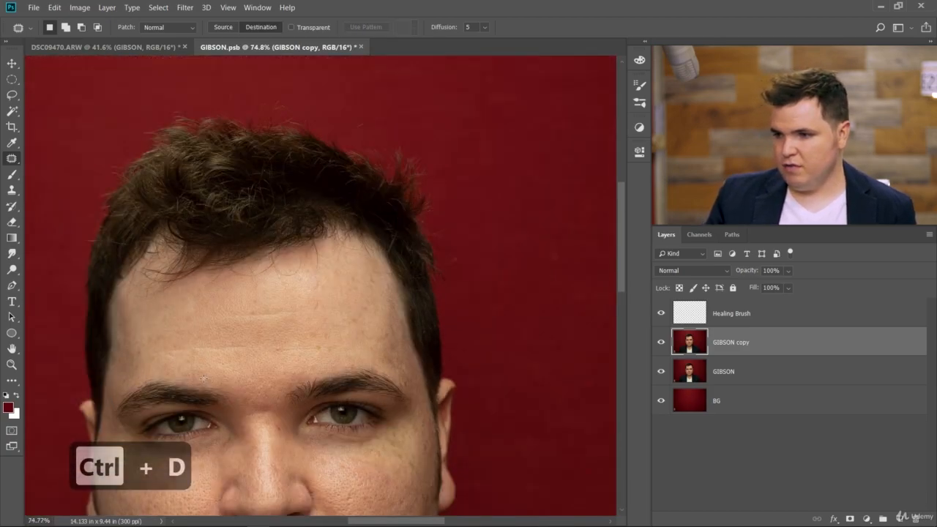
Patch the brownish spots on the upper forehead below the hairline with adjacent clean skin, deselecting after each patch
scroll(162, 325, up, 2)
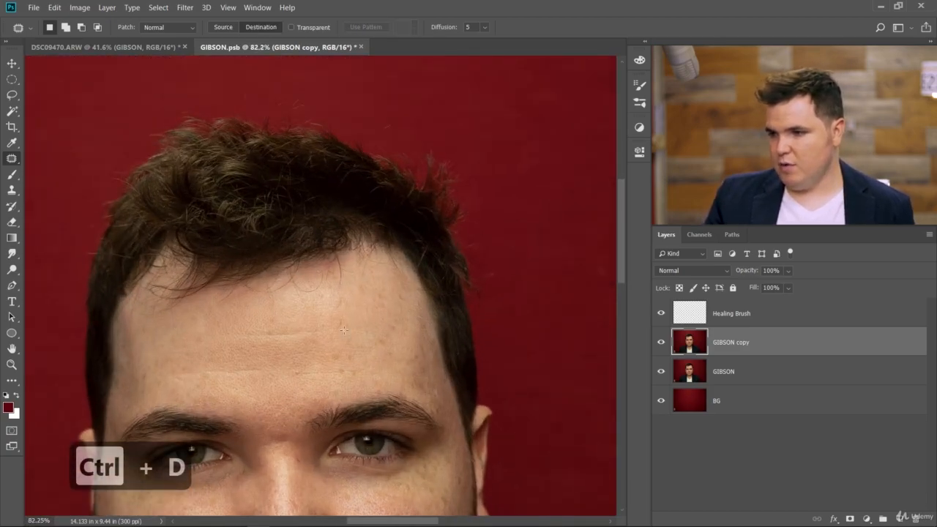
scroll(335, 333, up, 5)
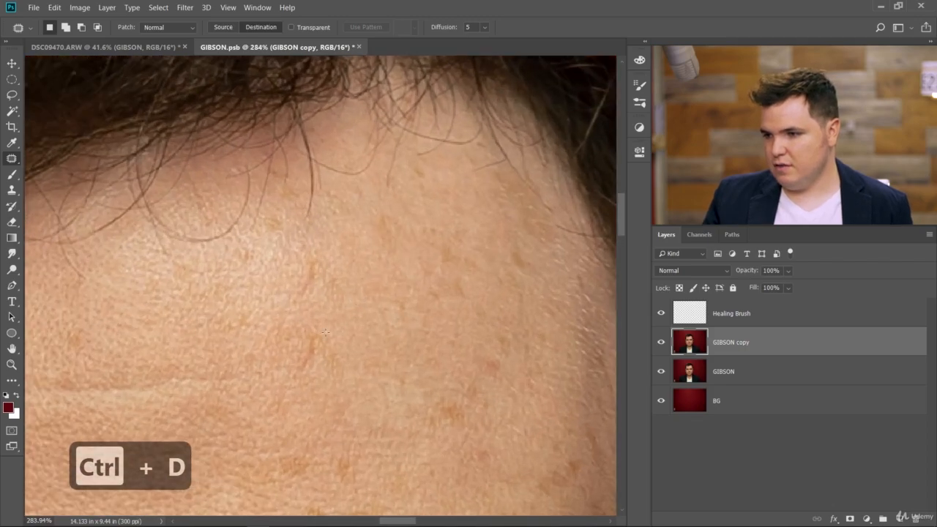
mouse_move(326, 323)
mouse_down()
mouse_move(301, 330)
mouse_move(294, 353)
mouse_up()
key(ctrl+d)
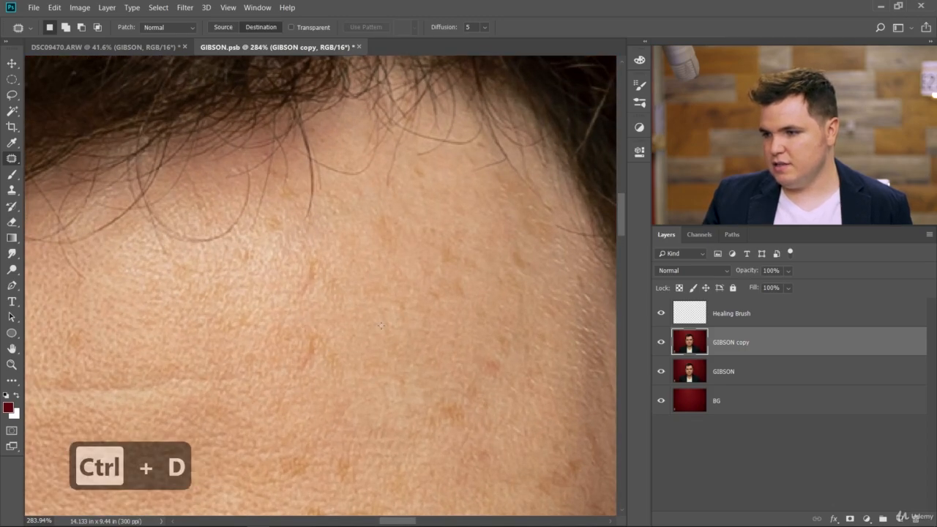
mouse_move(382, 322)
mouse_down()
mouse_move(391, 363)
mouse_move(387, 320)
mouse_move(311, 347)
mouse_up()
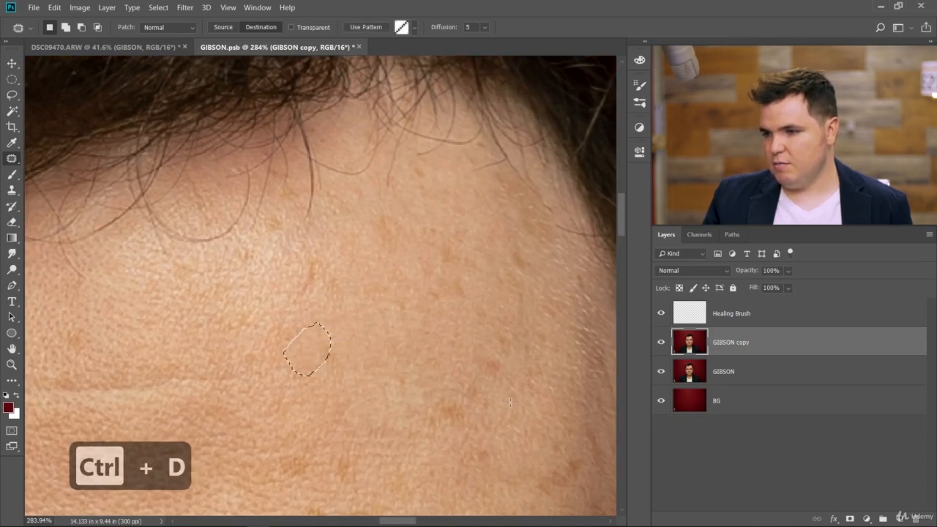
key(ctrl+d)
mouse_move(358, 271)
mouse_down()
mouse_move(329, 286)
mouse_move(311, 273)
mouse_up()
key(ctrl+d)
scroll(387, 347, down, 20)
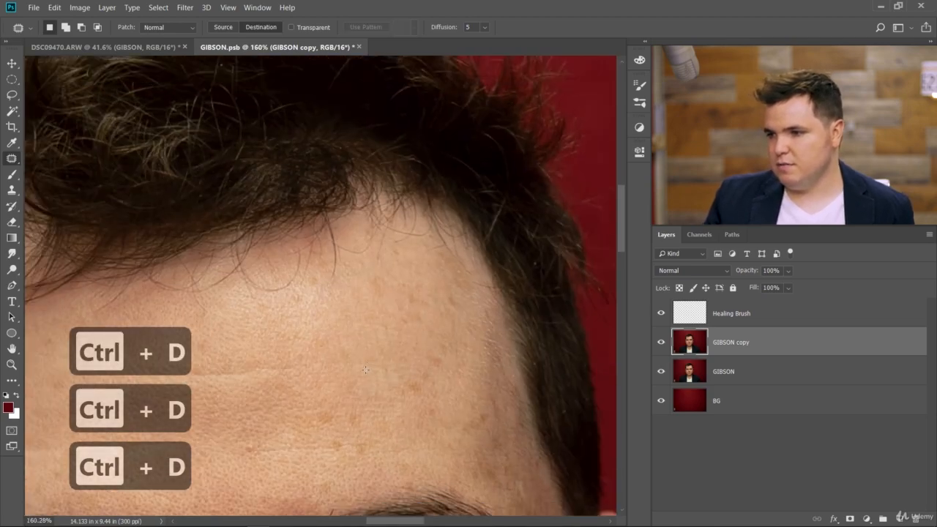
Inspect the patched forehead both close up and in the full portrait
scroll(342, 217, up, 16)
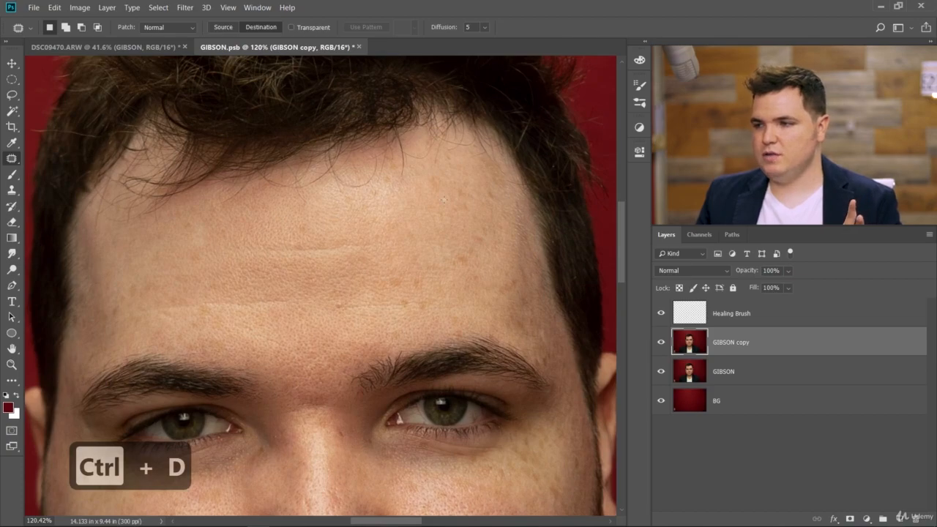
scroll(445, 198, up, 12)
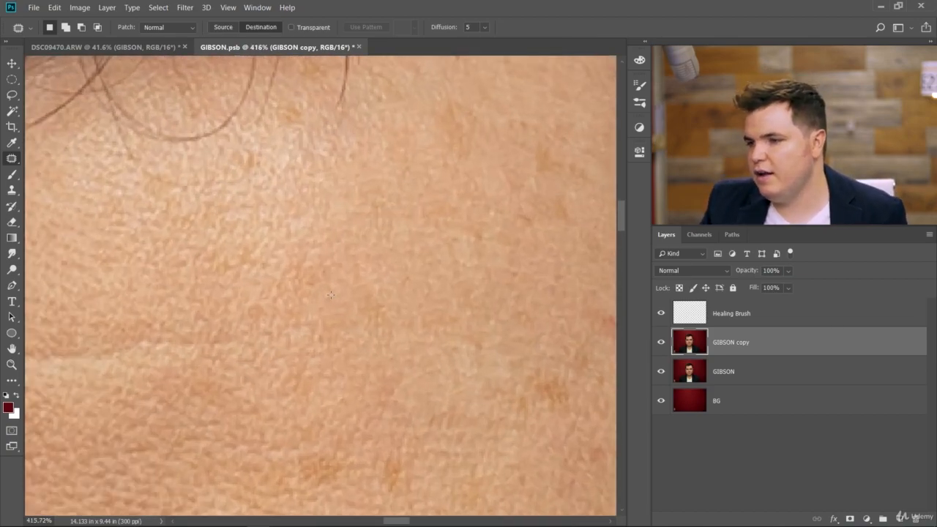
scroll(330, 294, down, 13)
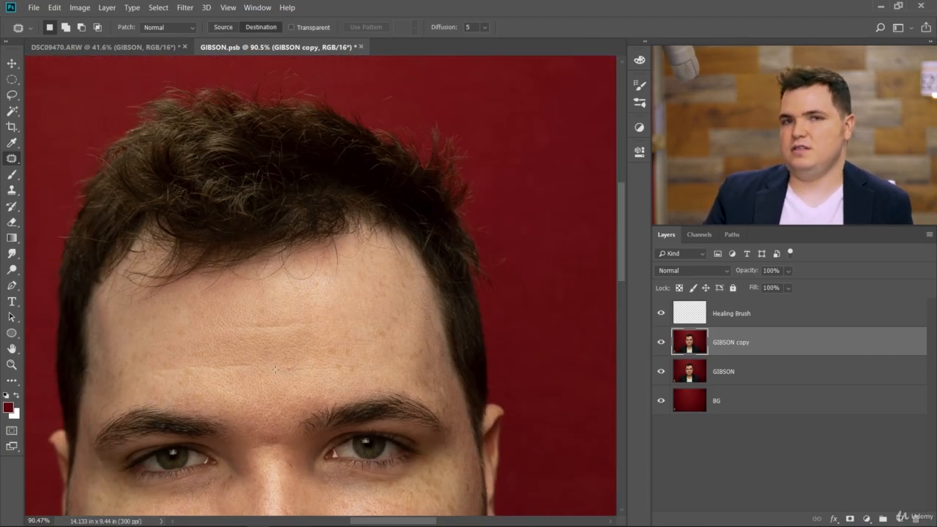
scroll(276, 370, down, 10)
scroll(294, 268, up, 3)
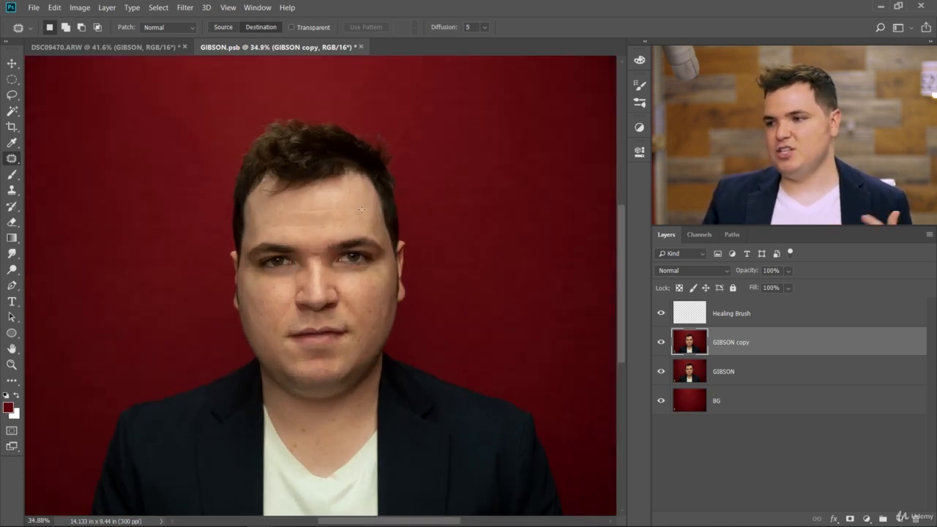
scroll(362, 209, up, 1)
scroll(317, 221, down, 1)
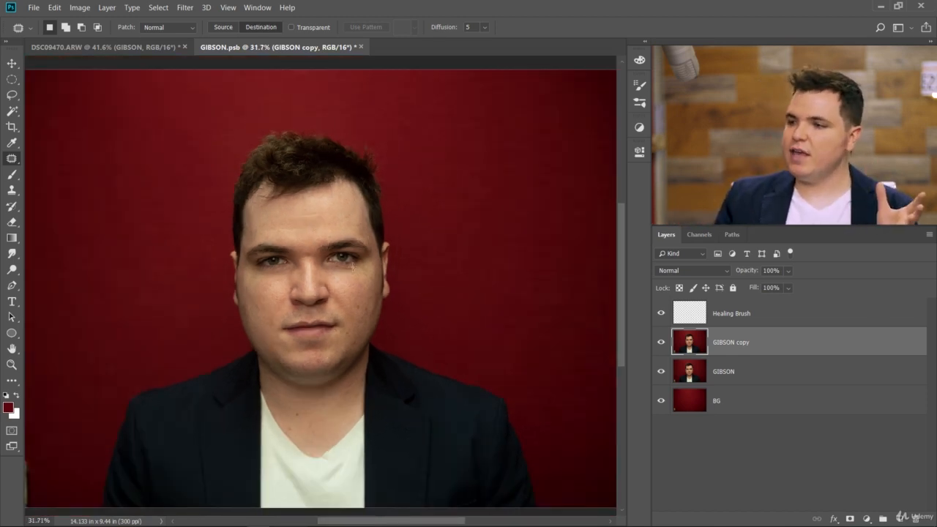
scroll(340, 235, up, 5)
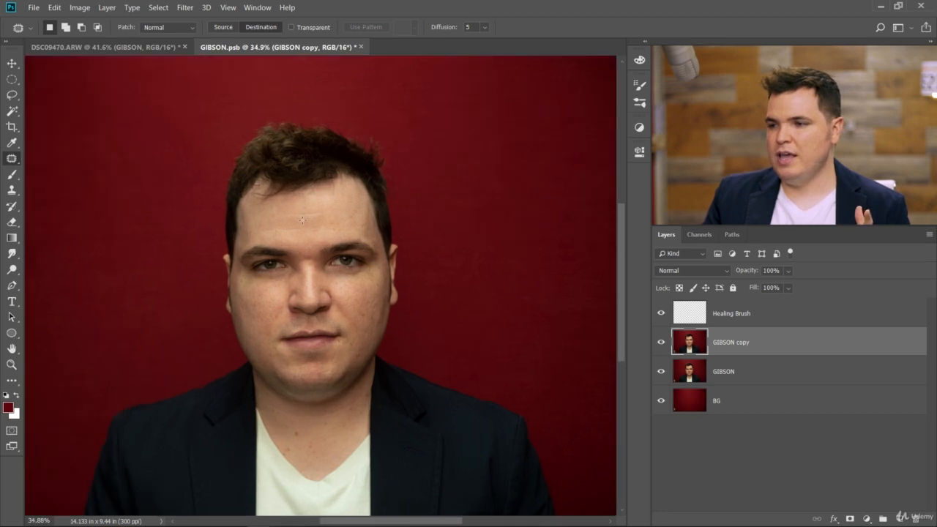
scroll(300, 216, up, 2)
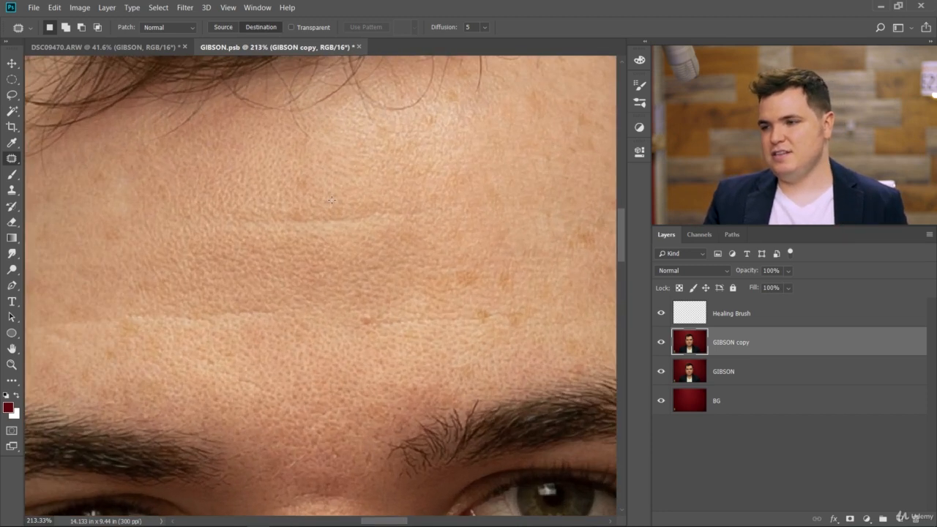
scroll(372, 270, down, 8)
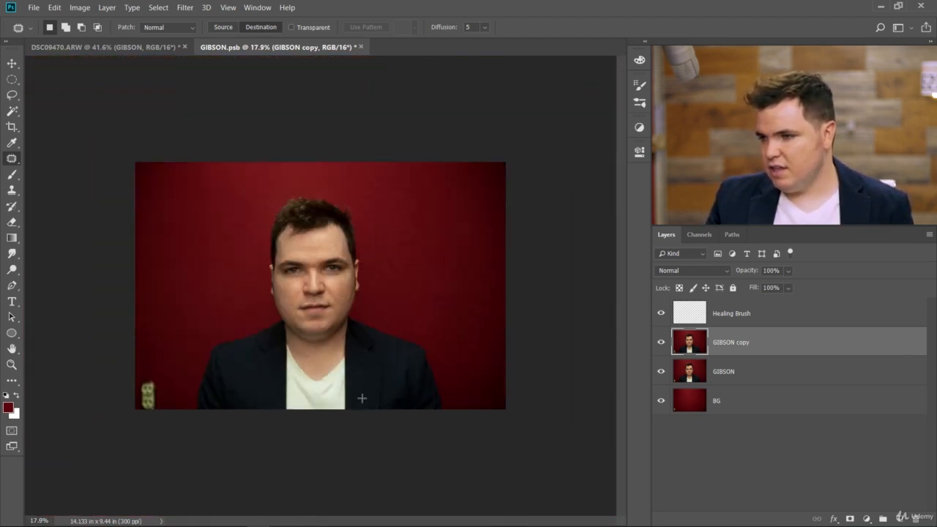
scroll(311, 310, up, 1)
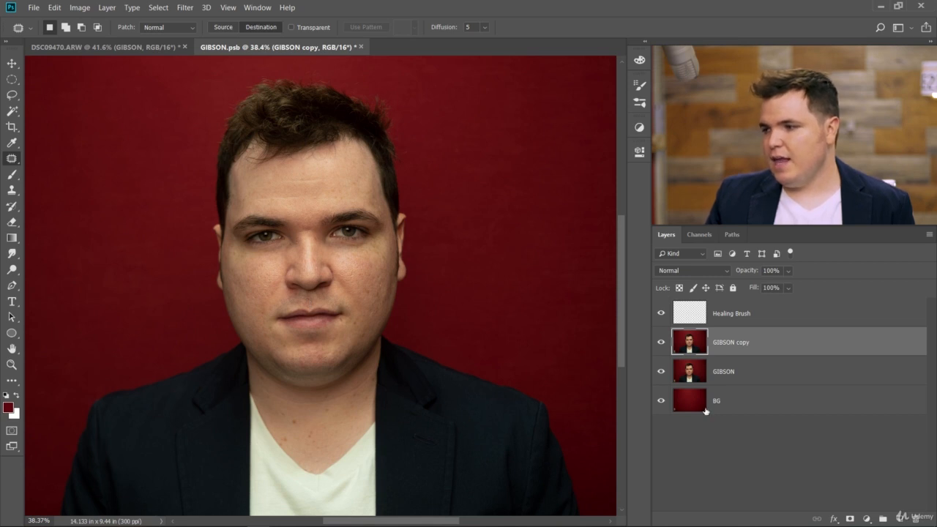
Clear the layer selection and examine the brow, eyes, nose and cheeks for remaining blemishes
click(766, 459)
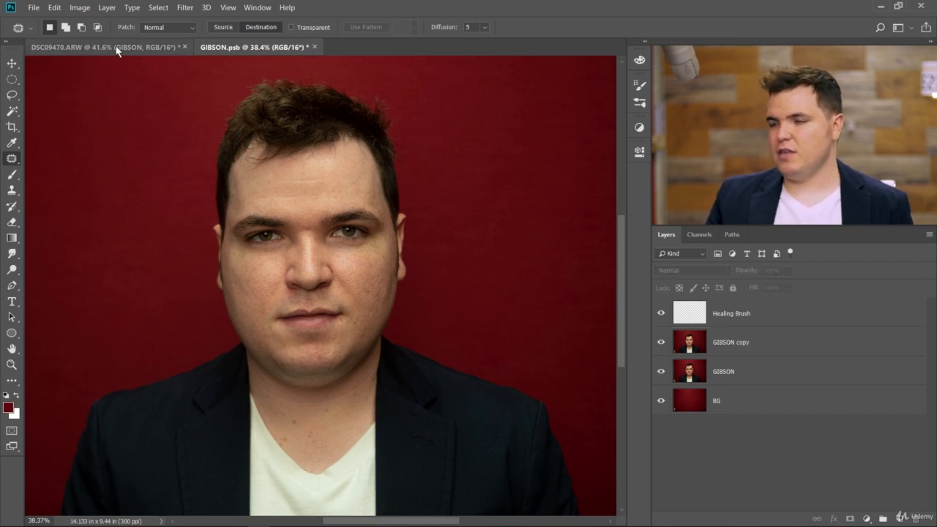
scroll(311, 218, up, 16)
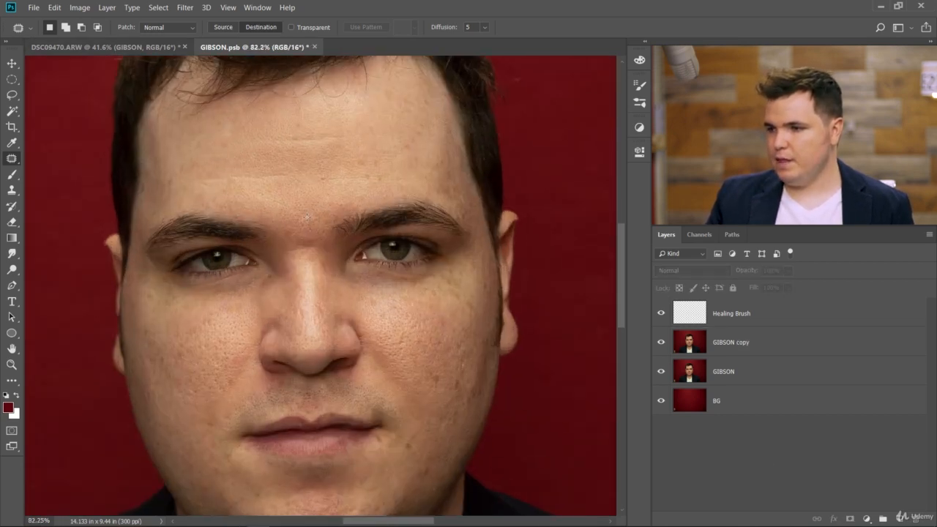
scroll(311, 249, down, 4)
scroll(311, 251, down, 4)
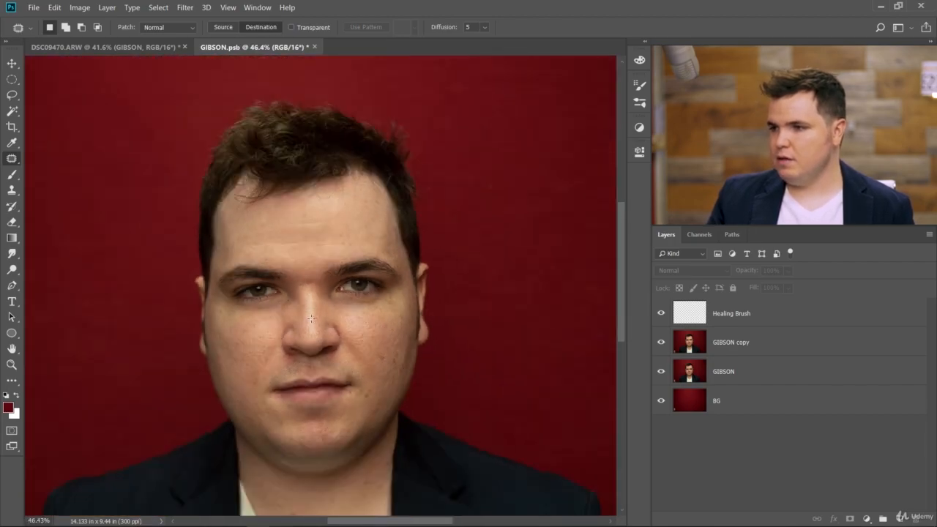
scroll(311, 319, up, 16)
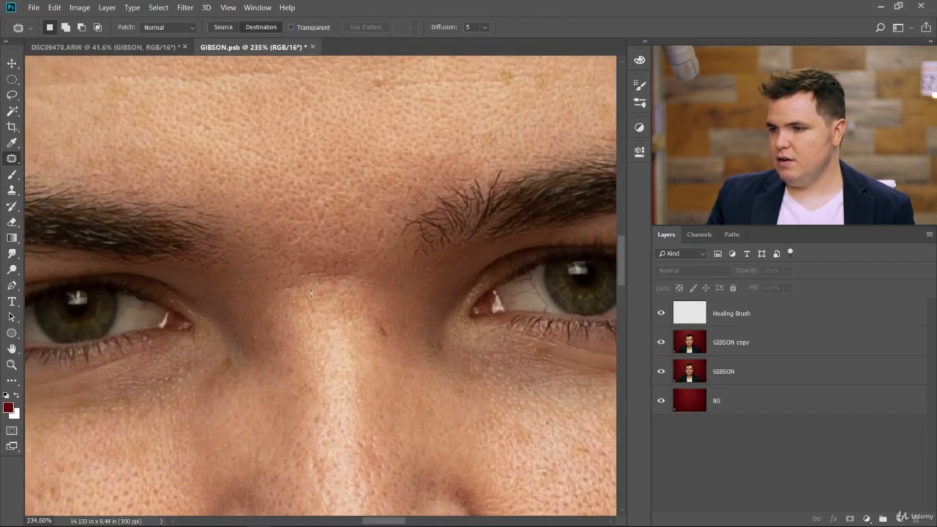
scroll(326, 188, down, 8)
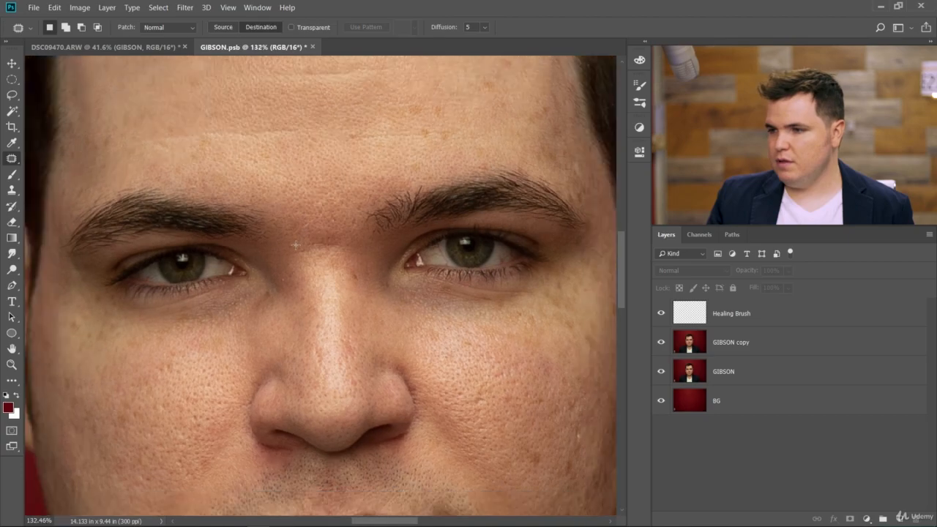
scroll(296, 246, down, 2)
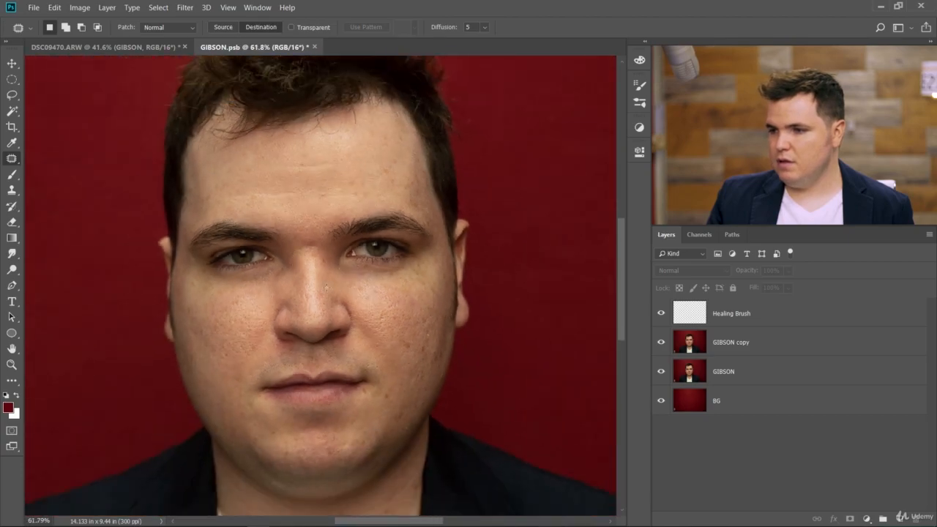
Patch the brown spot below the corner of the mouth on the GIBSON copy layer with clean chin skin beneath it, and deselect
scroll(228, 307, up, 8)
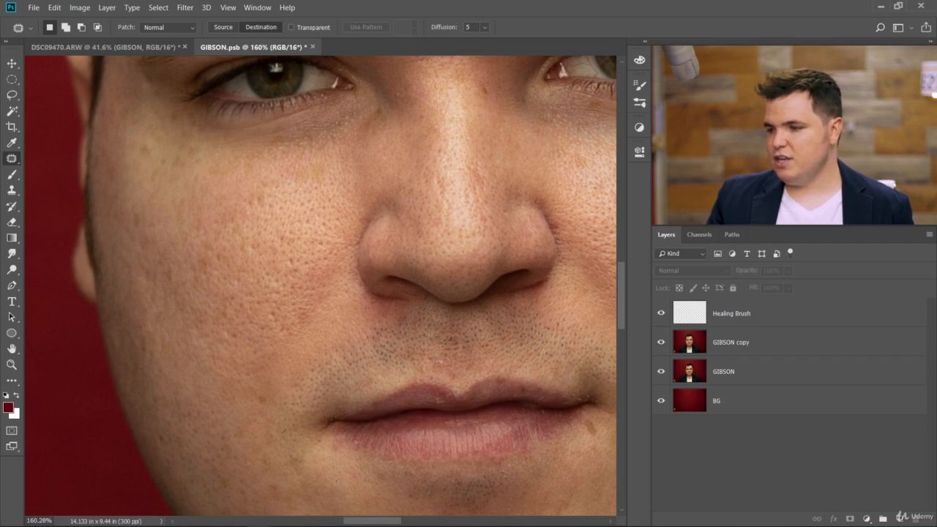
scroll(441, 361, down, 4)
scroll(521, 412, up, 8)
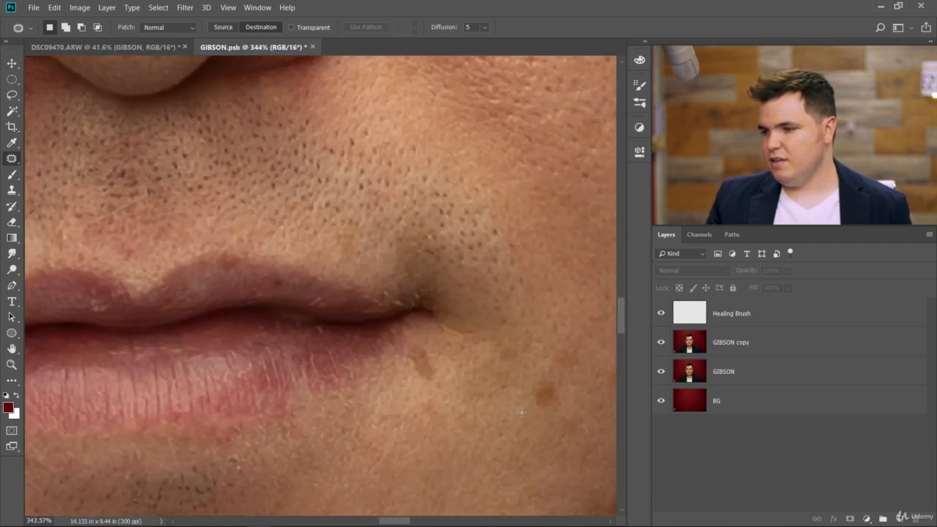
scroll(521, 412, up, 2)
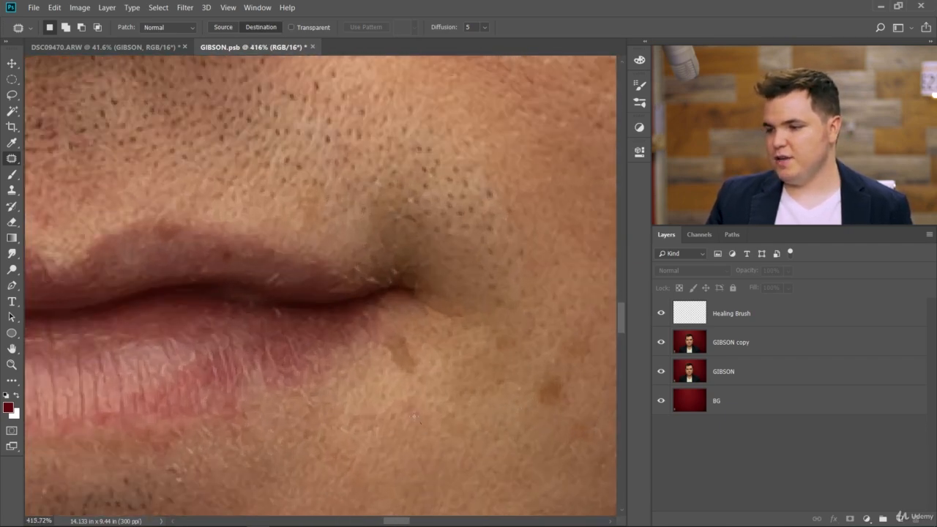
mouse_move(413, 415)
mouse_down()
mouse_move(386, 502)
mouse_move(409, 408)
mouse_up()
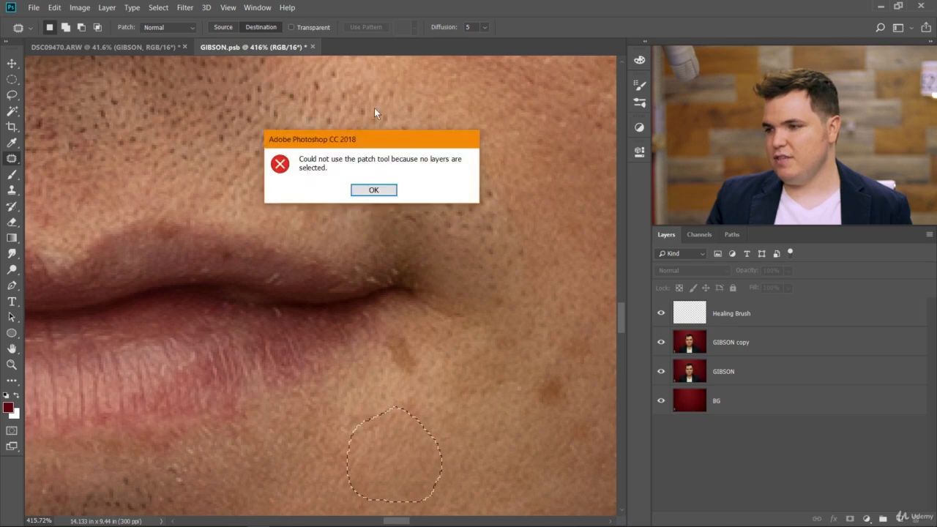
click(373, 189)
click(741, 344)
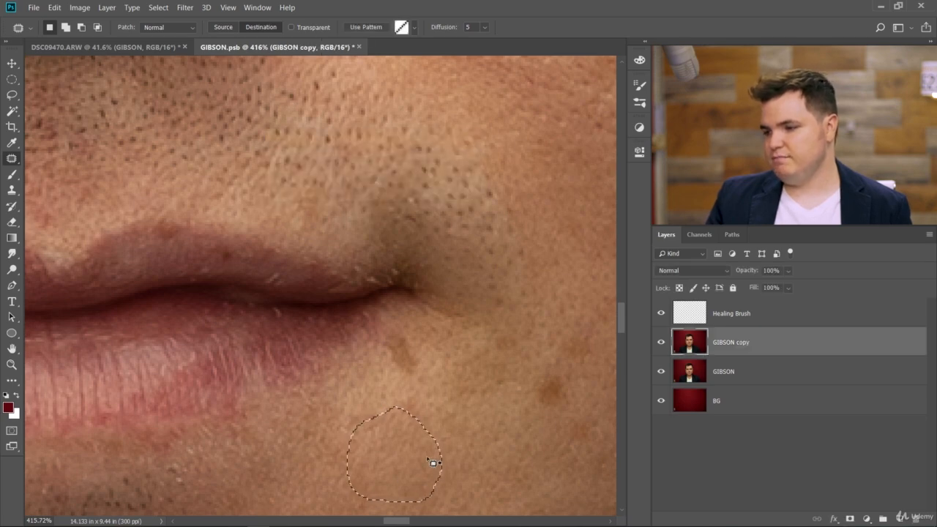
drag(432, 462, 422, 374)
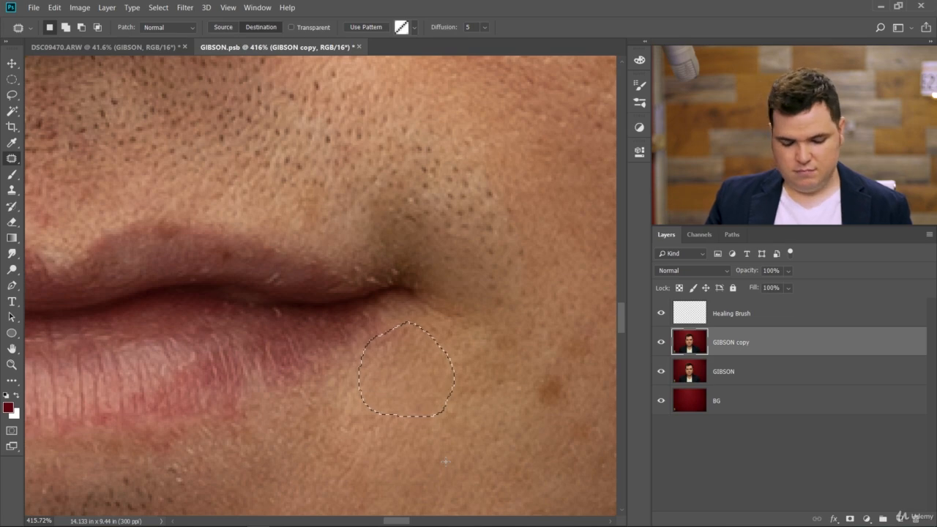
key(ctrl+d)
Patch the reddish spot on the cheek near the ear with smoother skin from beside it, and deselect
scroll(475, 401, down, 10)
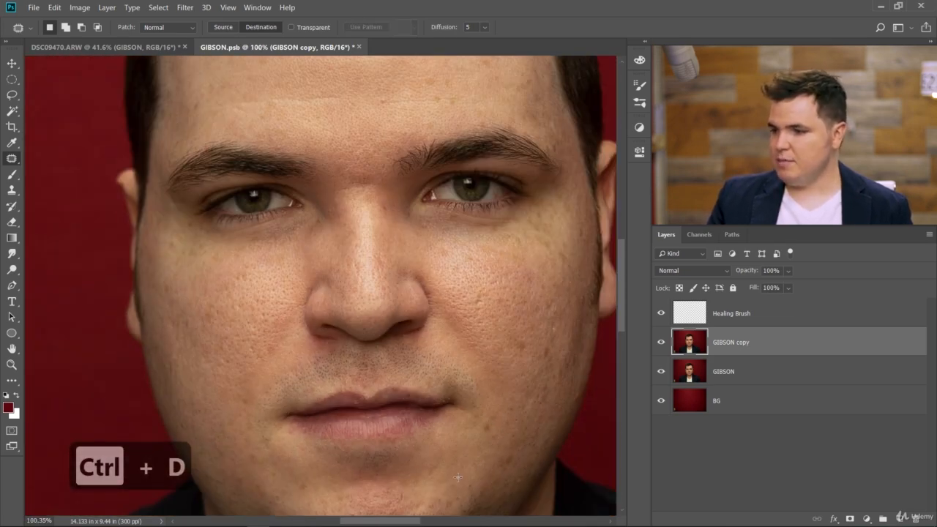
scroll(457, 477, down, 3)
scroll(461, 465, up, 10)
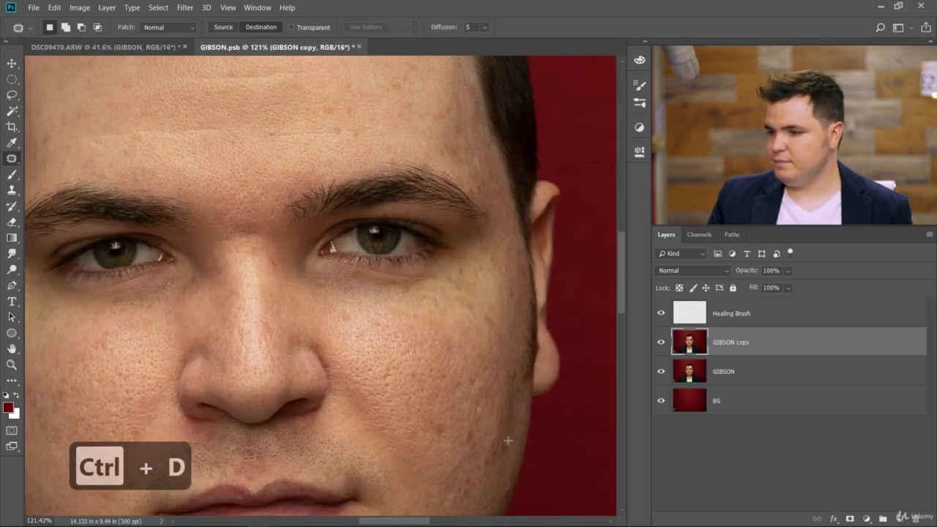
scroll(448, 445, up, 1)
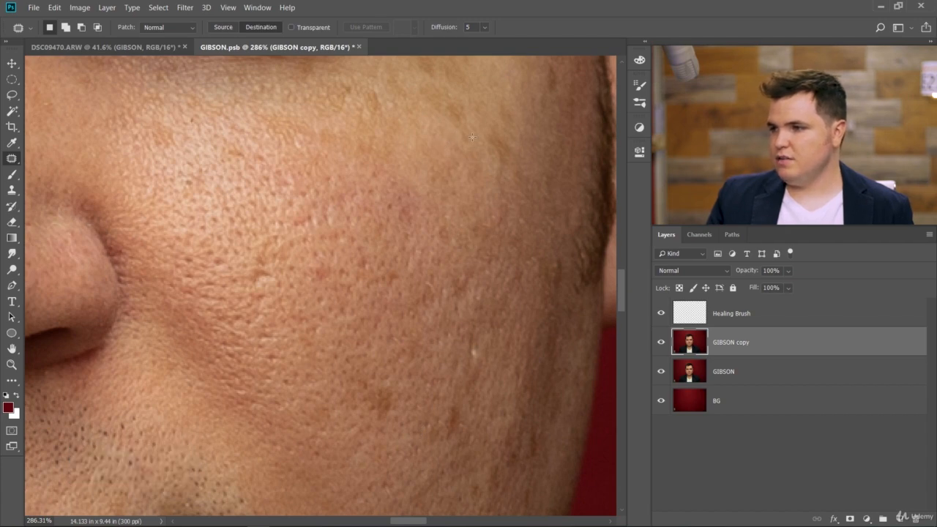
mouse_move(422, 148)
mouse_down()
mouse_move(496, 174)
mouse_move(472, 125)
mouse_up()
mouse_move(473, 181)
mouse_down()
mouse_move(388, 215)
mouse_move(398, 219)
mouse_up()
key(ctrl+d)
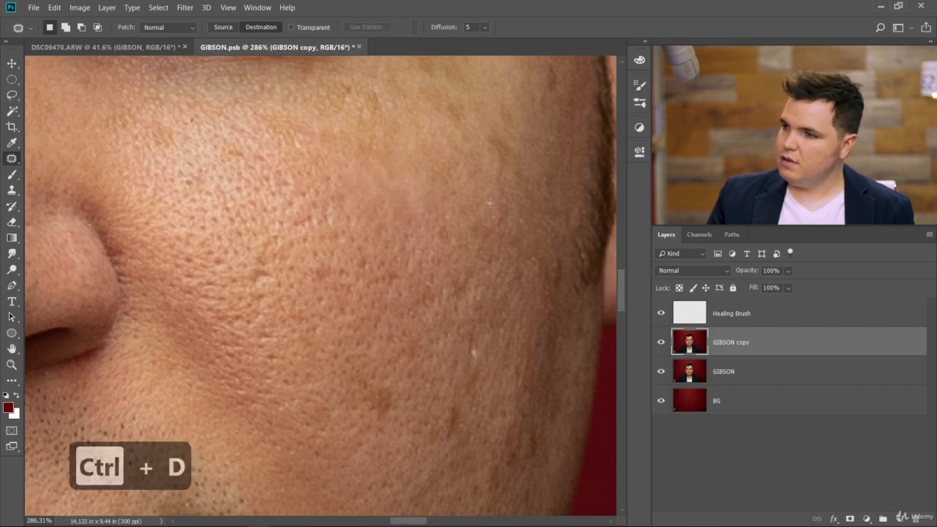
Try a second patch on the same cheek area using skin from closer to the ear, deselect, and check it on the whole face
mouse_move(477, 219)
mouse_down()
mouse_move(489, 278)
mouse_move(469, 199)
mouse_up()
drag(476, 233, 374, 234)
key(ctrl+d)
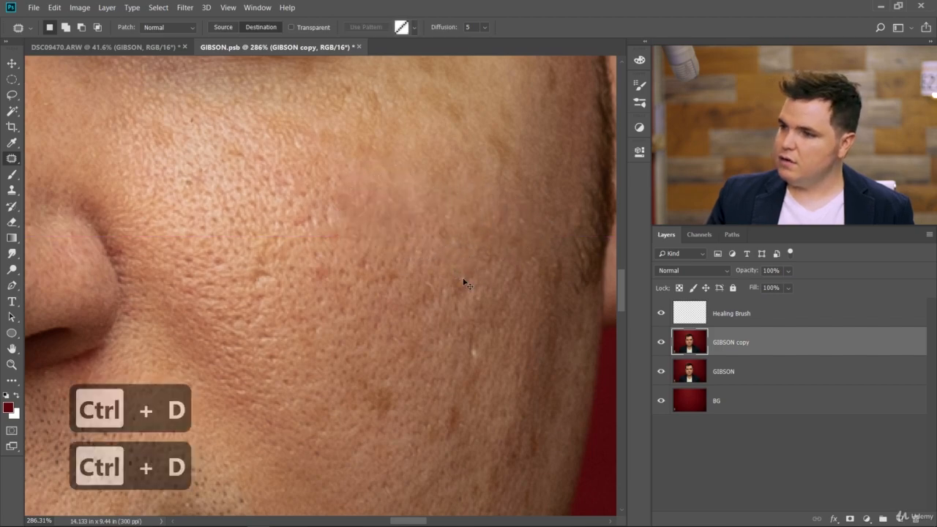
scroll(450, 299, down, 5)
scroll(449, 300, down, 2)
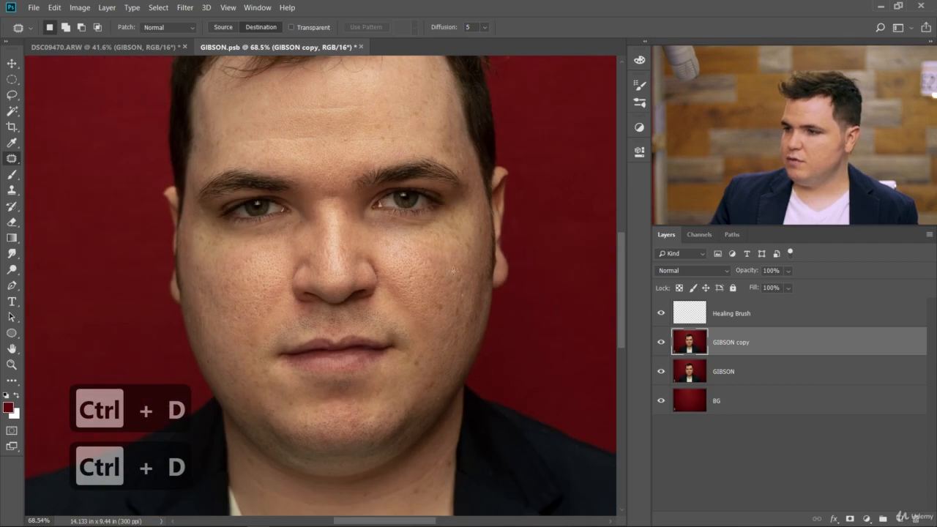
Undo the second cheek patch and clear the restored selection
key(ctrl+alt+z)
key(ctrl+alt+z)
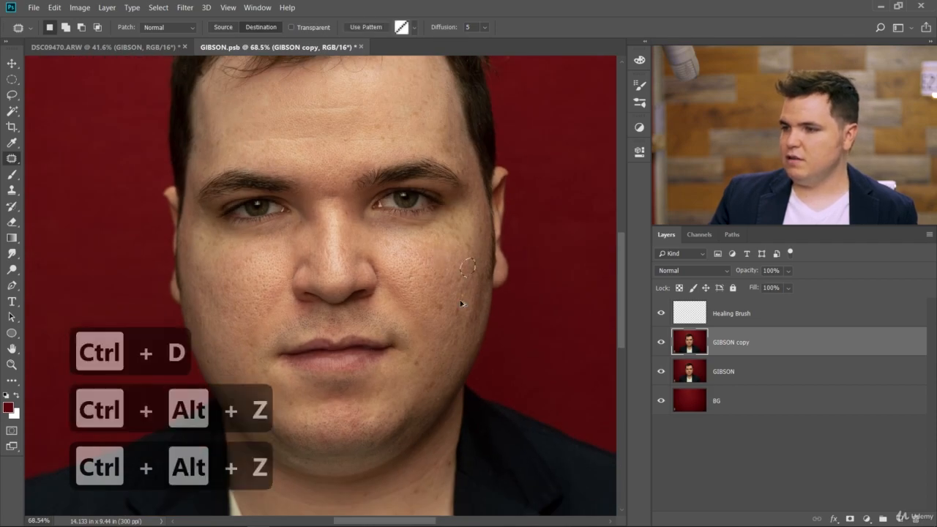
key(ctrl+d)
scroll(395, 293, down, 4)
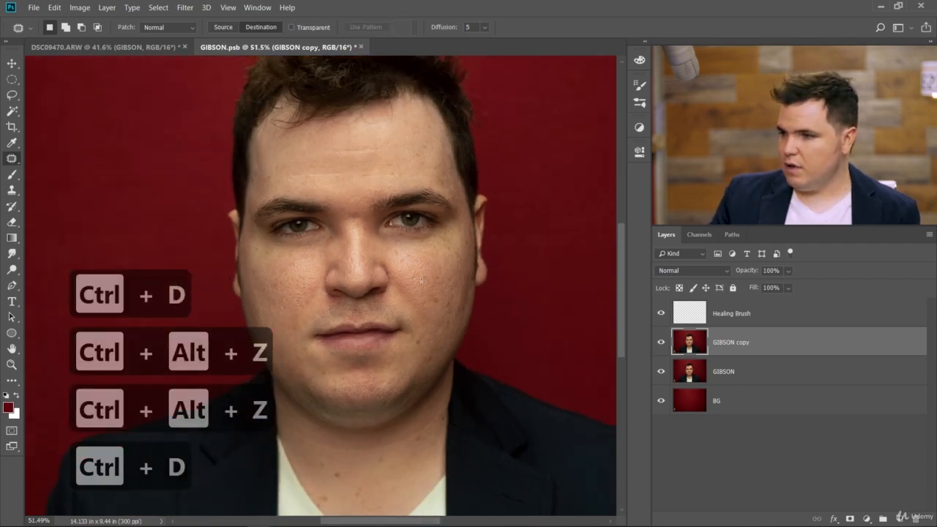